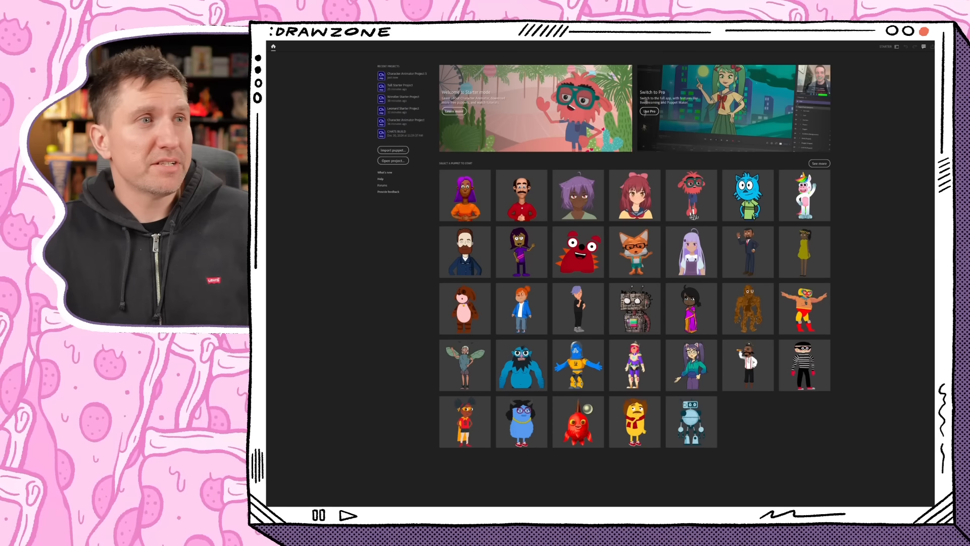
- Open the blue cat starter puppet and switch its project from Starter mode to Pro mode
left_click(694, 216)
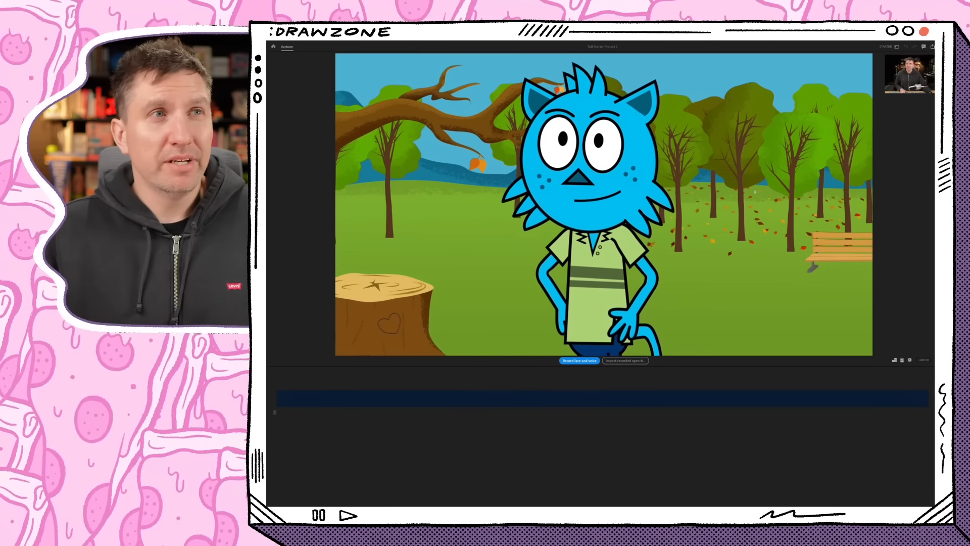
left_click(887, 47)
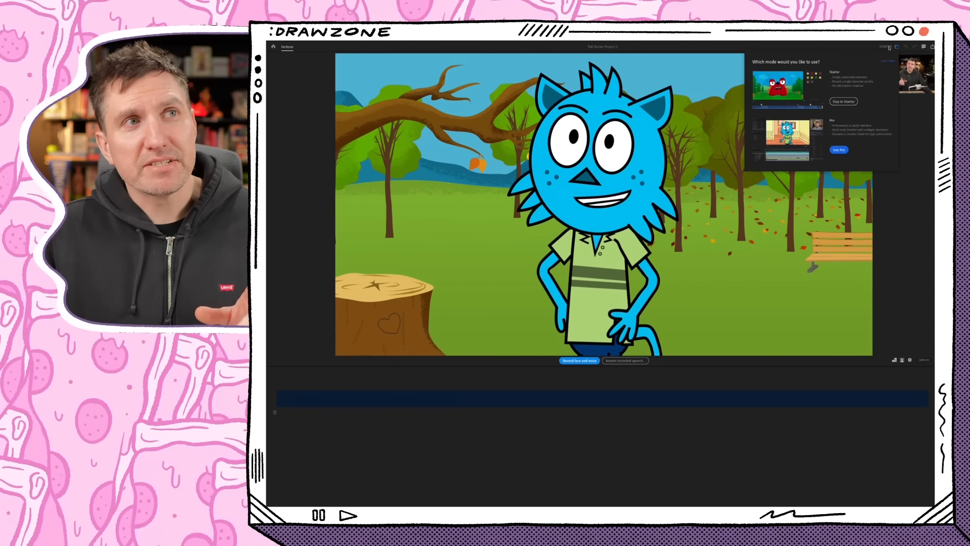
left_click(840, 150)
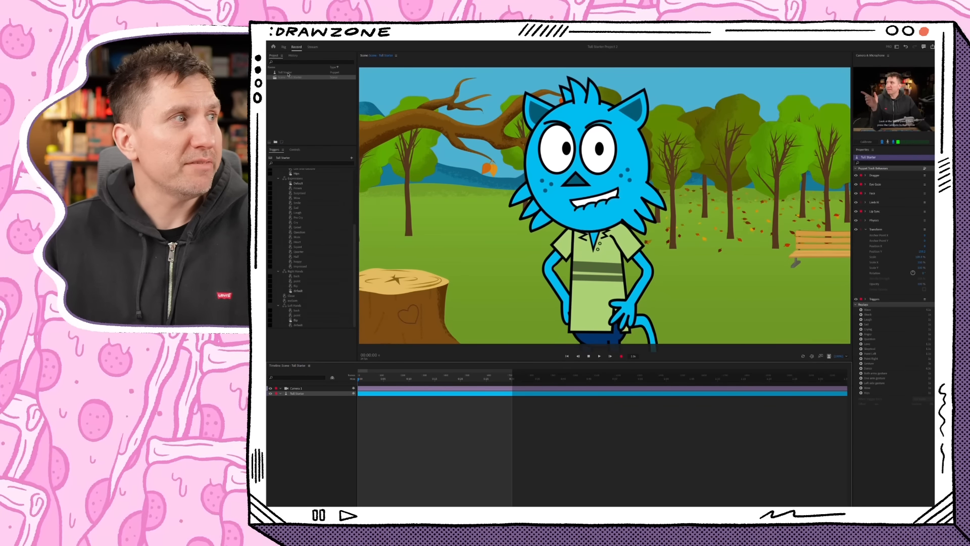
- Open the original layered artwork of the blue cat puppet in Photoshop from the project's puppet item
left_click(298, 73)
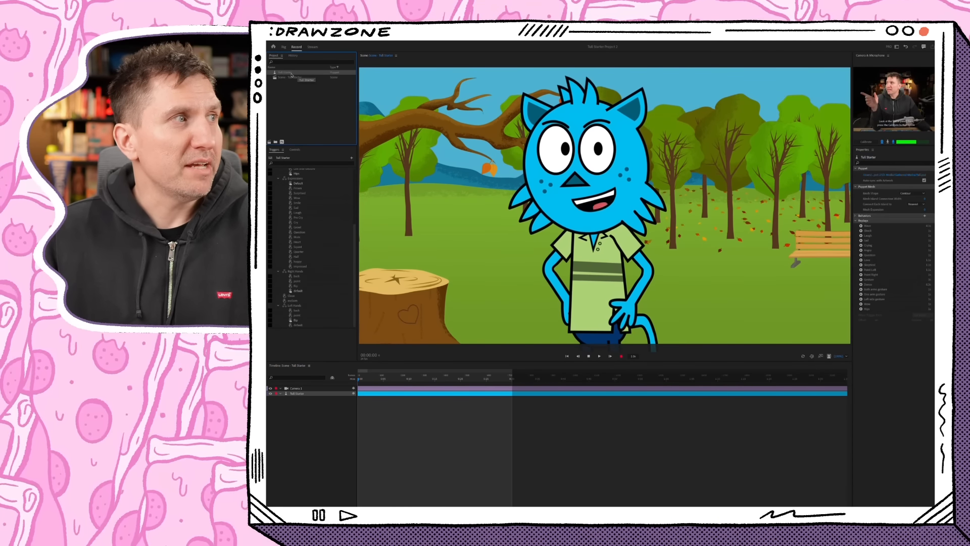
right_click(288, 75)
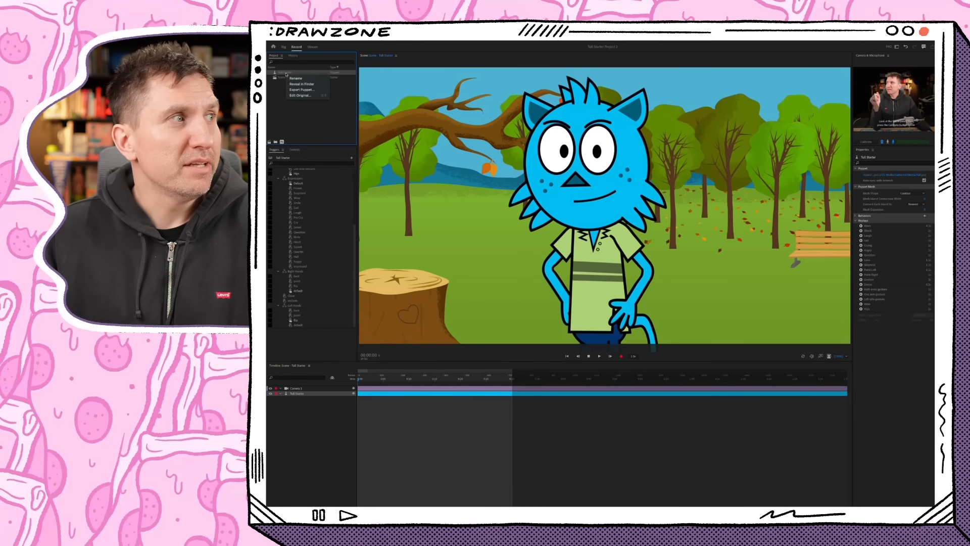
left_click(300, 95)
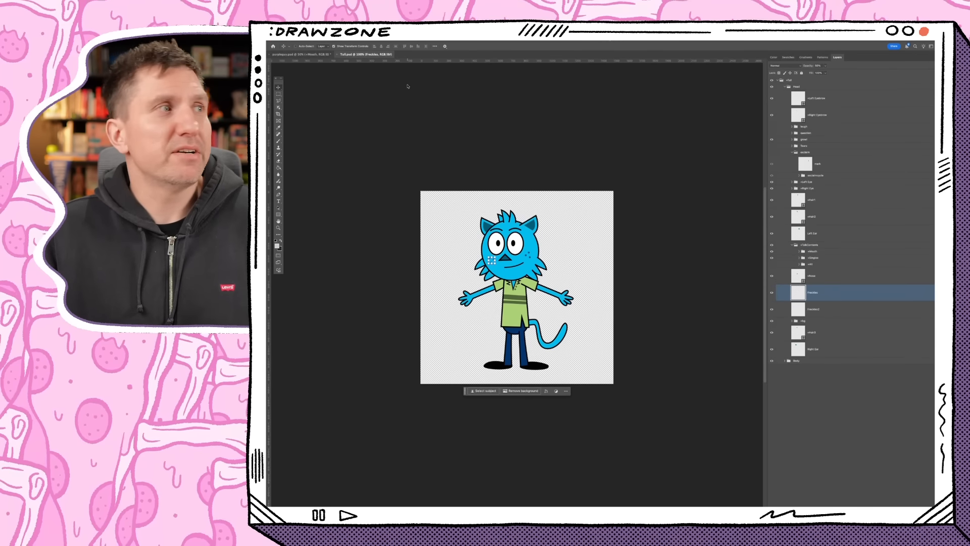
- Close the cat artwork and examine the purple character's layers, collapsing the Right Eye group and expanding the Mouth group down to Neutral
left_click(337, 55)
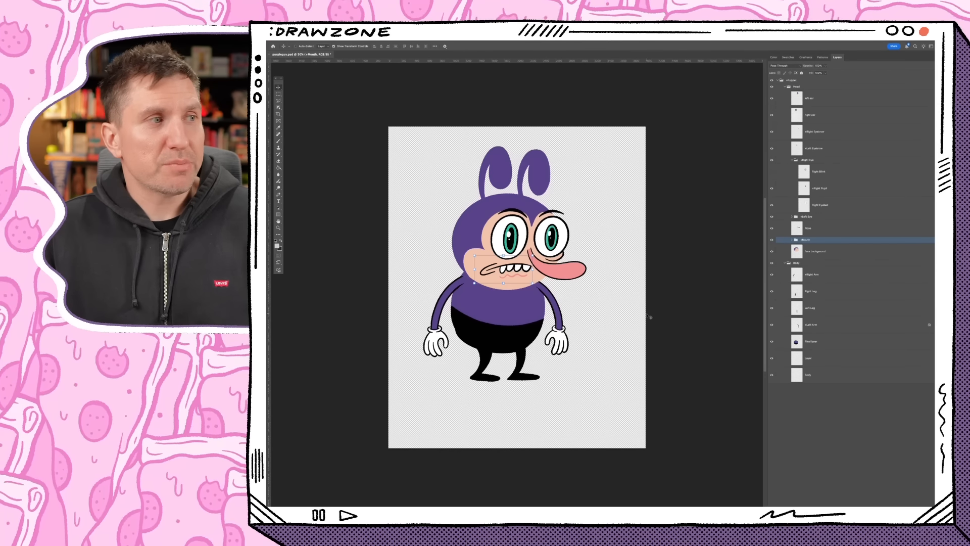
left_click(811, 251)
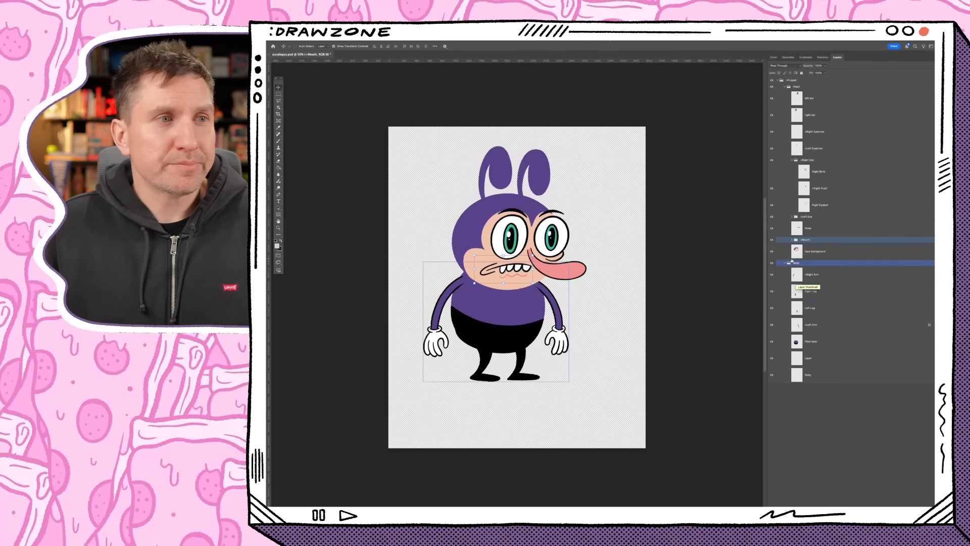
left_click(792, 160)
left_click(792, 189)
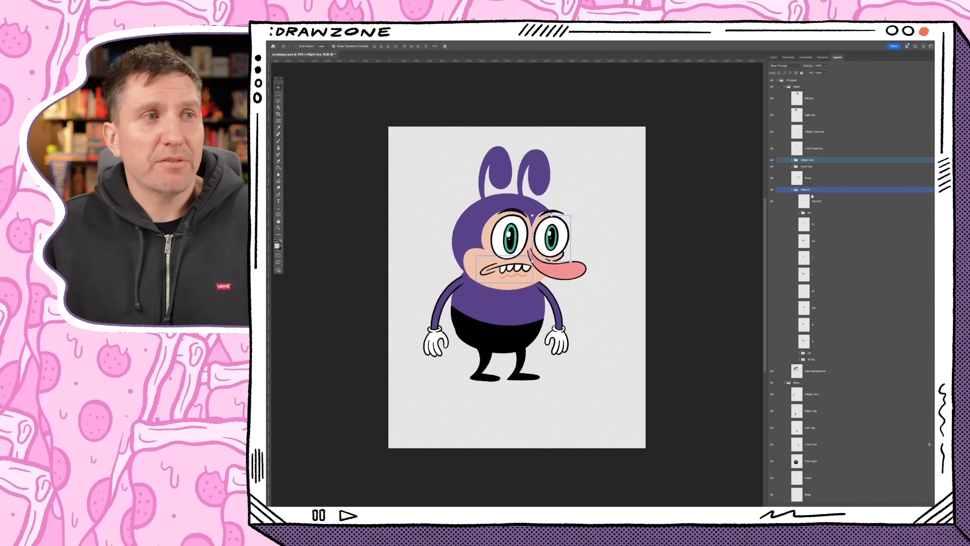
left_click(830, 202)
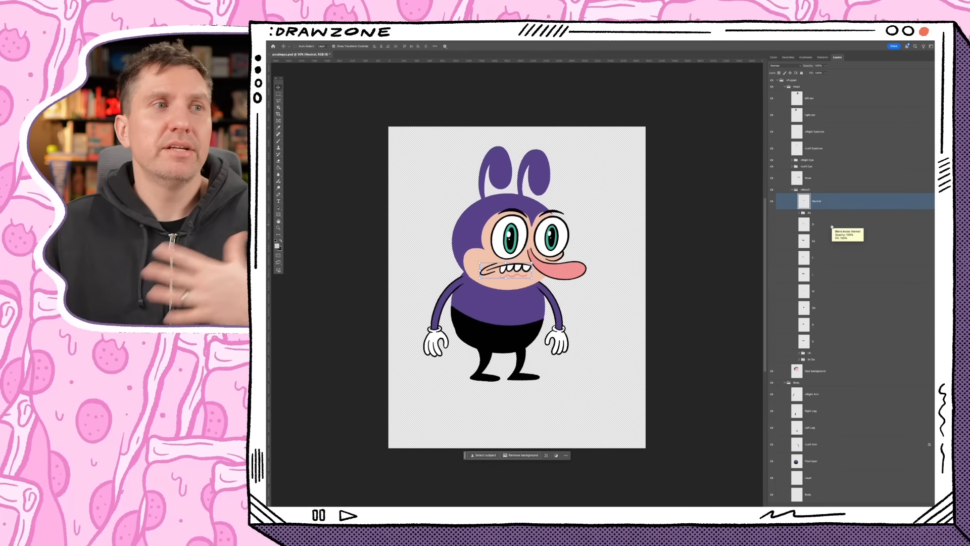
left_click(831, 215)
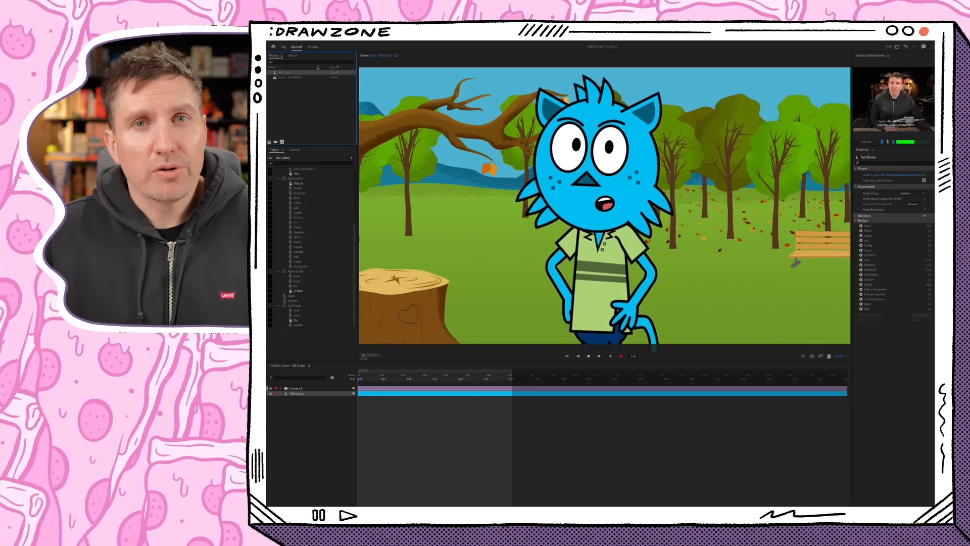
- Switch to Character Animator, show the cat puppet's rig, and expand the Mouth group inside its facial features group for inspection
left_click(284, 47)
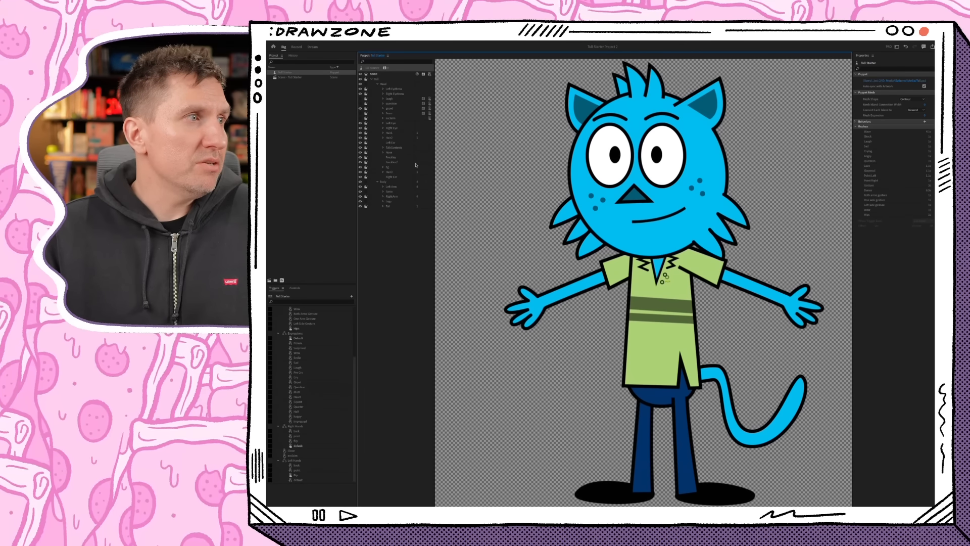
left_click(393, 147)
left_click(384, 148)
left_click(394, 153)
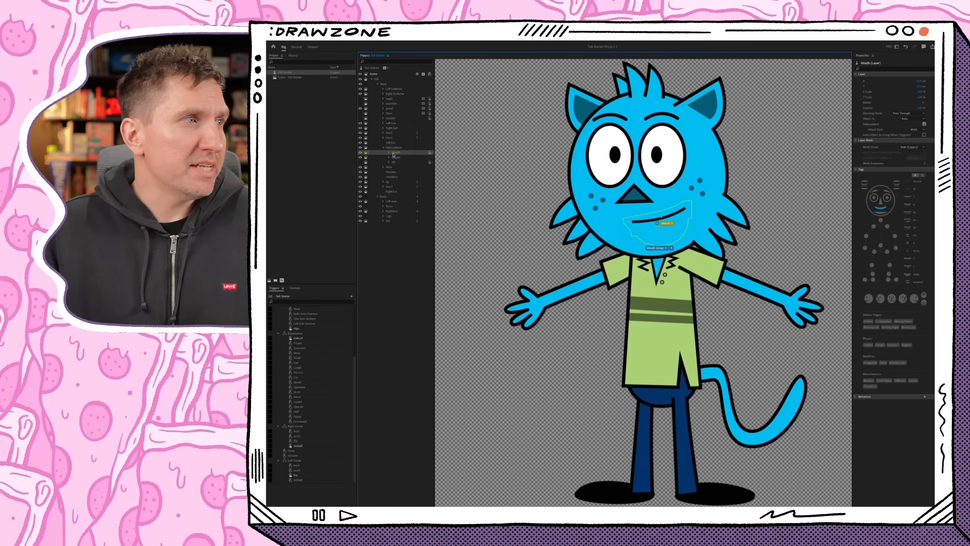
left_click(389, 153)
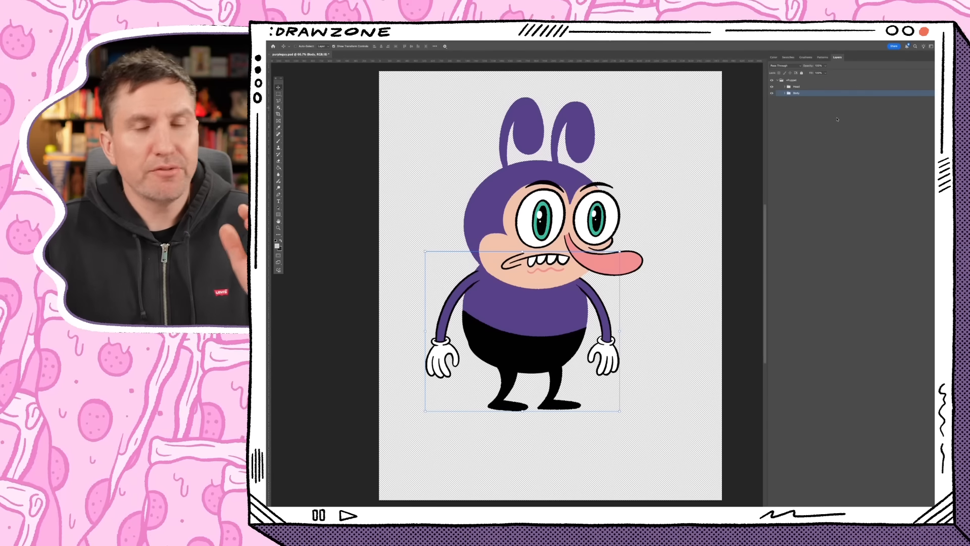
- Switch to Photoshop and examine the purple character's main puppet group with its Head and Body subgroups
left_click(809, 86)
left_click(809, 81)
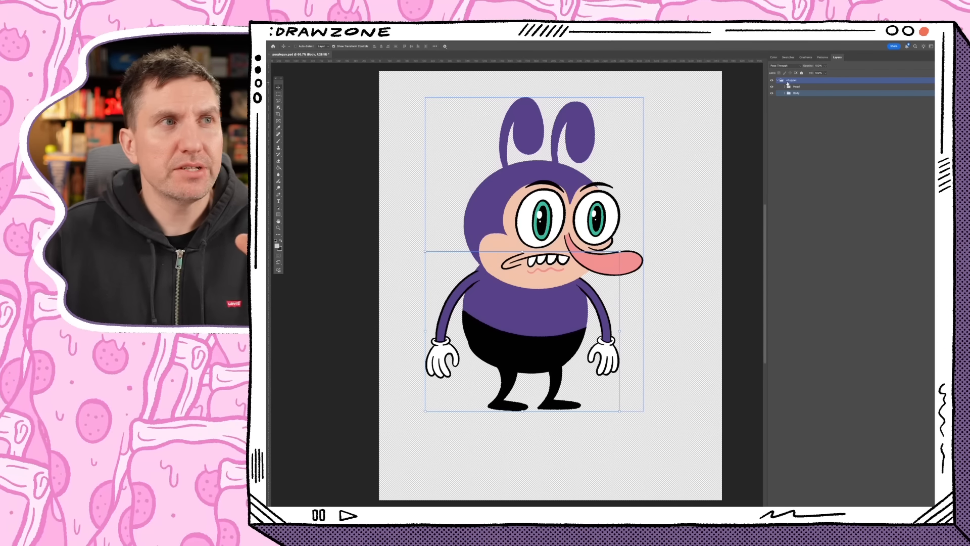
left_click(865, 87)
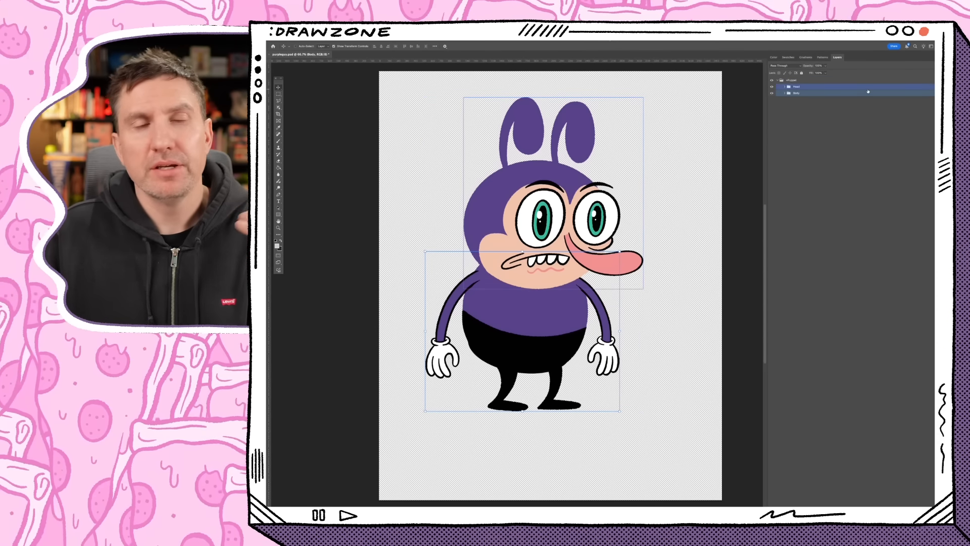
left_click(805, 81)
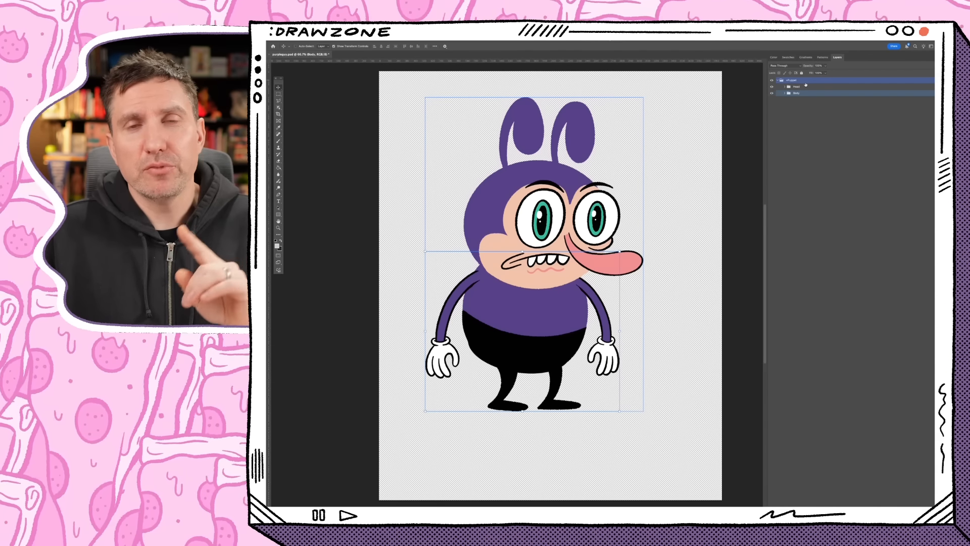
left_click(806, 86)
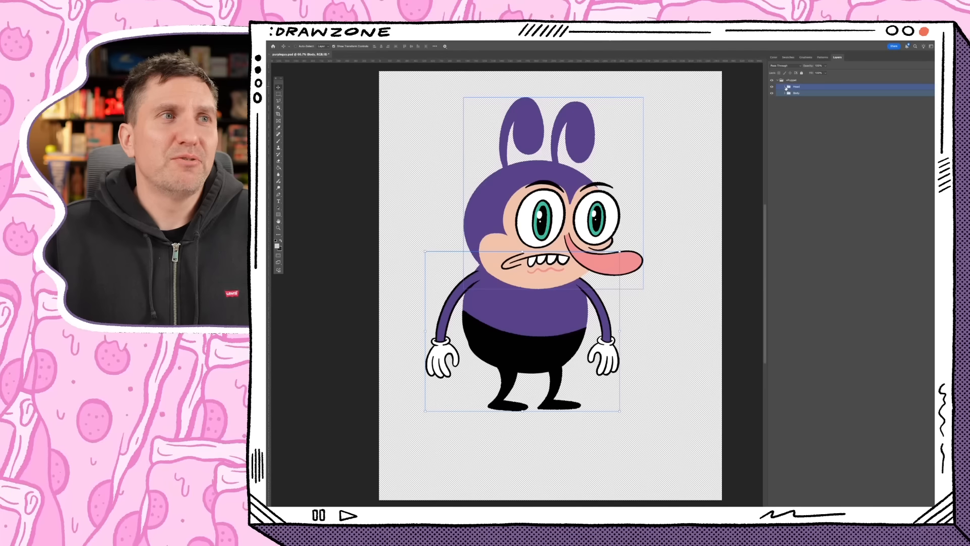
- Expand the Head group and check its separate ear and eyebrow layers
left_click(785, 87)
left_click(778, 102)
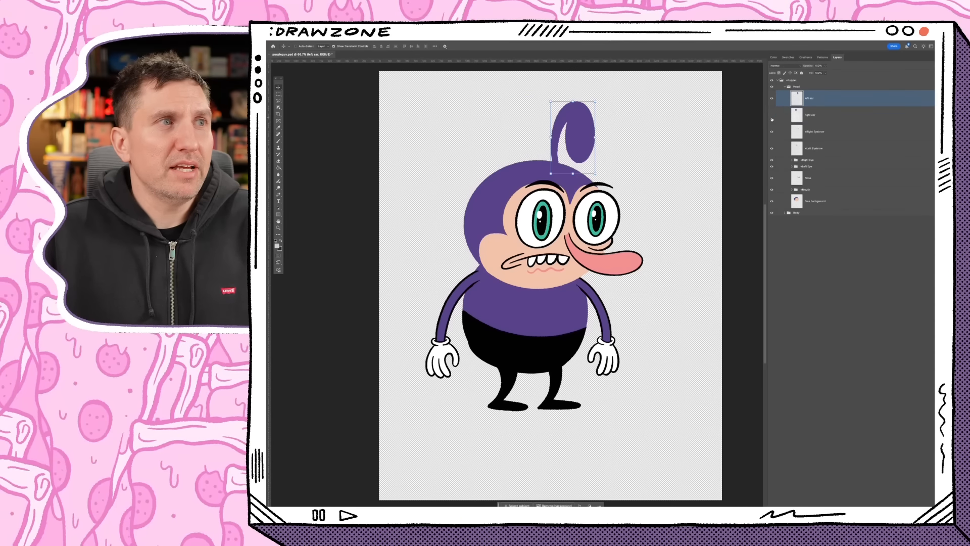
left_click(776, 132)
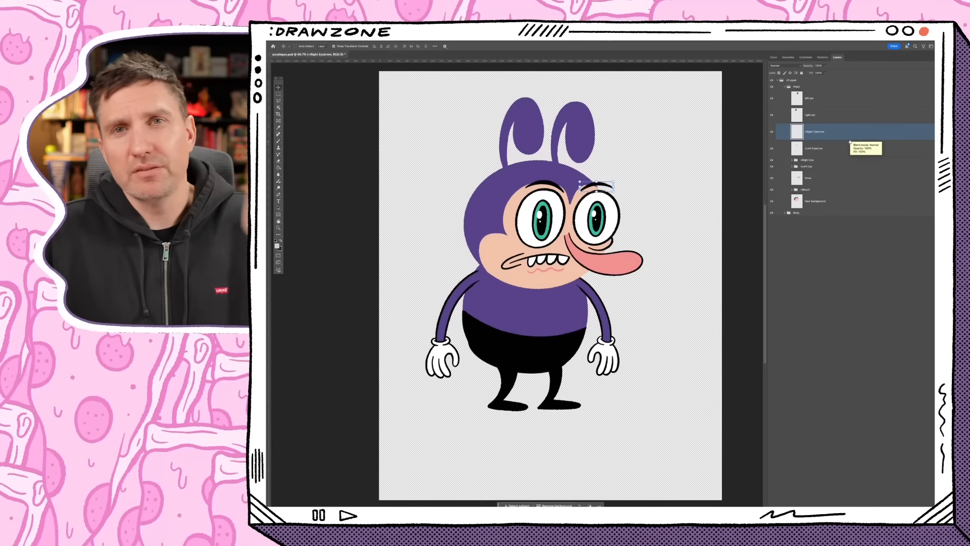
left_click(824, 150, "shift")
- Expand the Right Eye group, check its blink, pupil and eyeball layers by toggling visibility, and collapse the group again
left_click(795, 160)
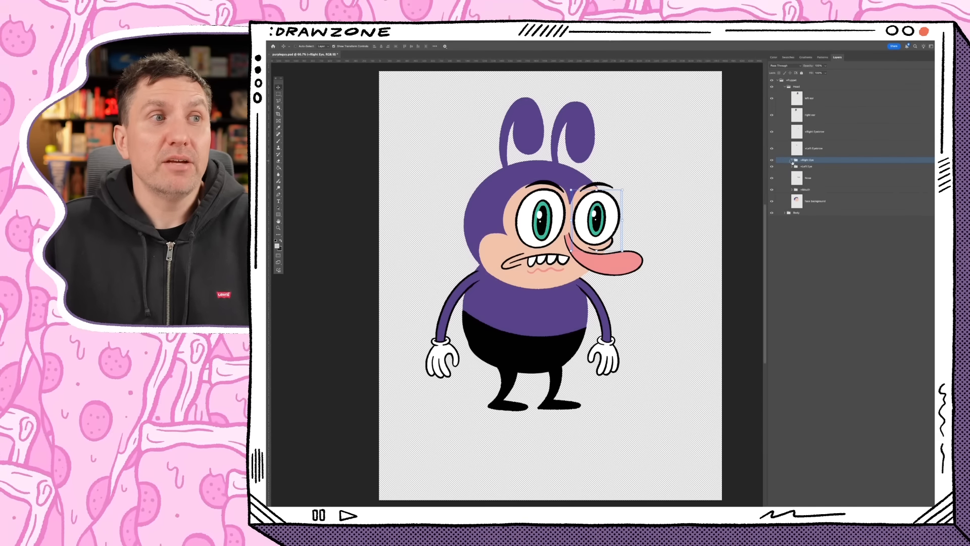
left_click(792, 160)
left_click(838, 204)
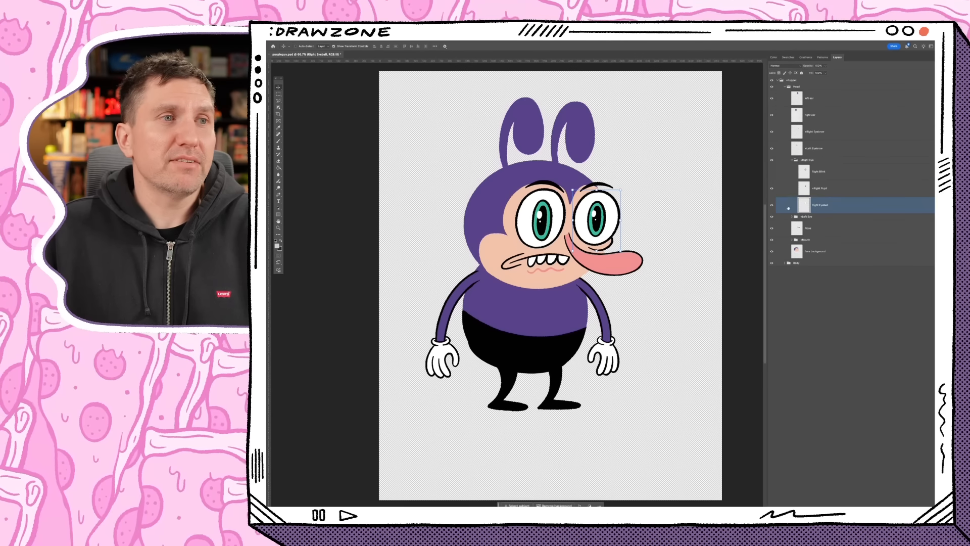
left_click(772, 188)
left_click(773, 189)
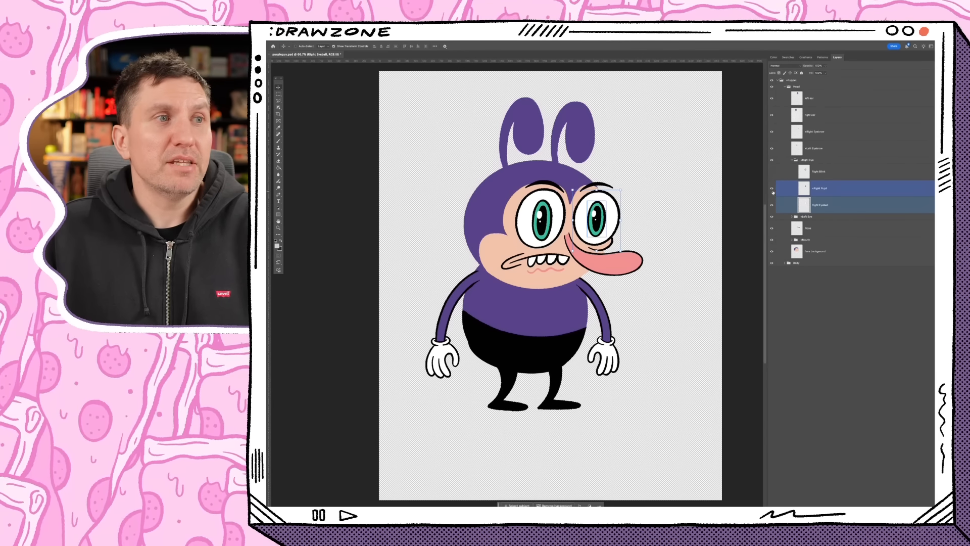
left_click(771, 172)
left_click(772, 172)
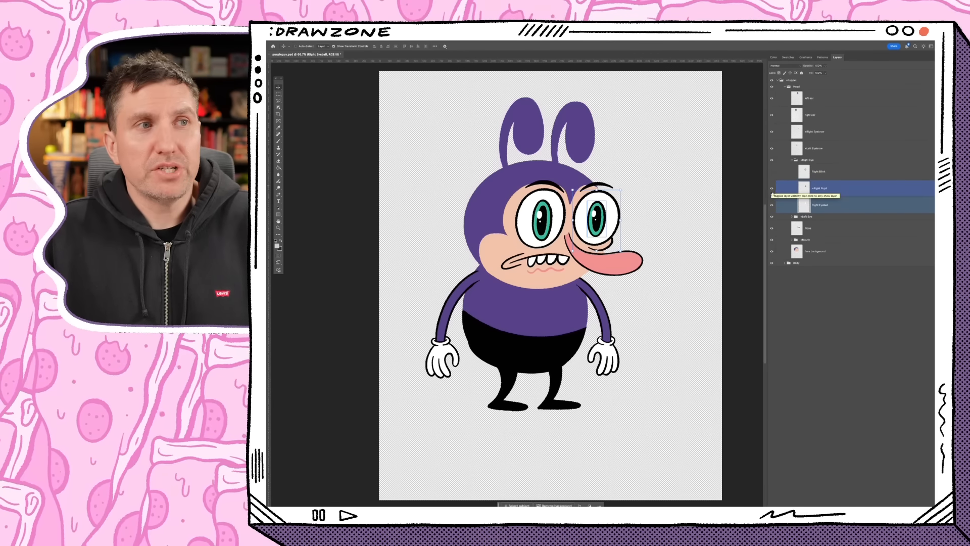
left_click(771, 190)
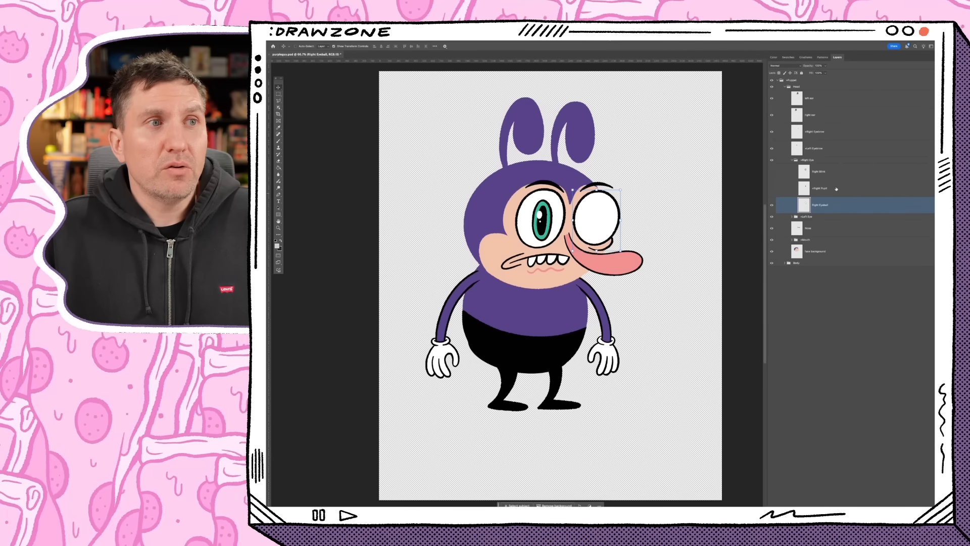
left_click(772, 188)
left_click(831, 188, "shift")
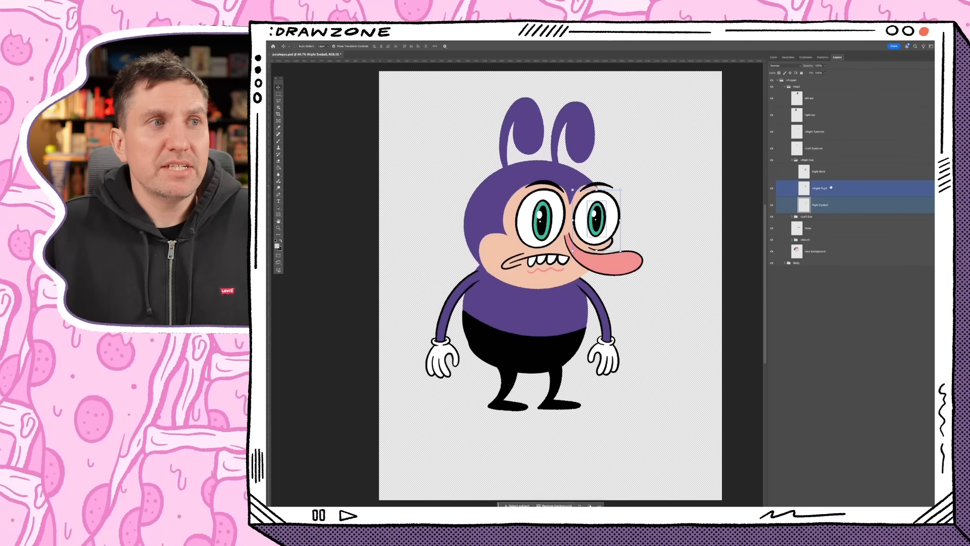
left_click(813, 160)
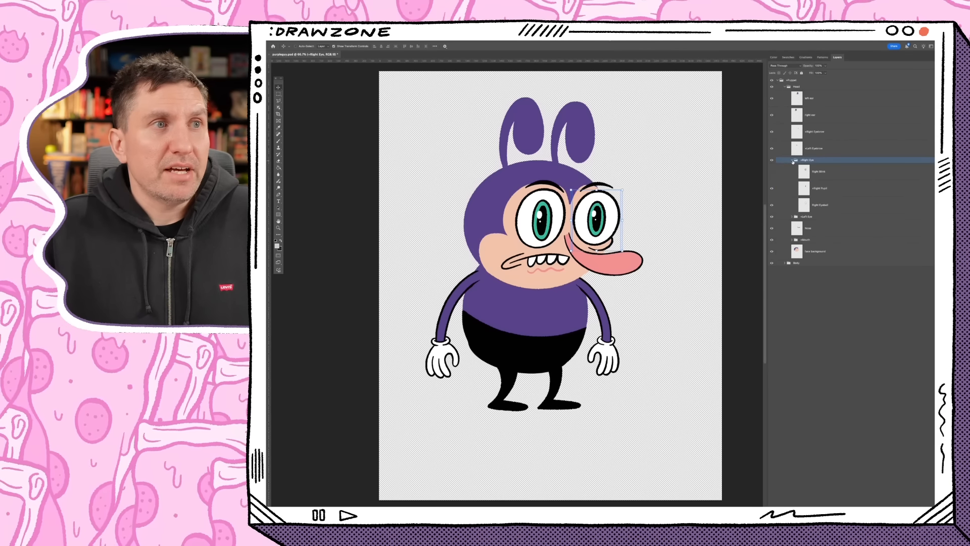
left_click(793, 160)
- Select the nose layer and toggle its visibility off and on to check the artwork beneath it
left_click(809, 178)
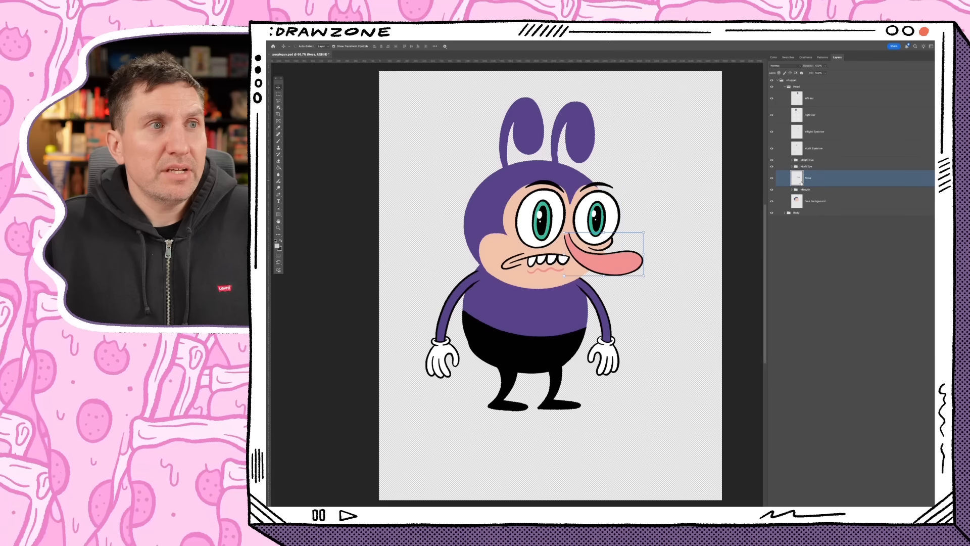
left_click(771, 178)
left_click(772, 178)
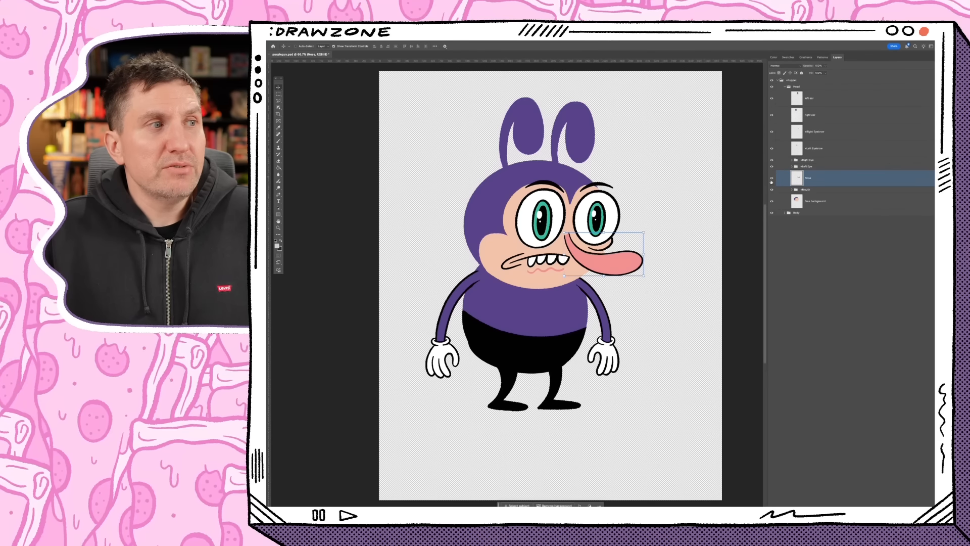
- Expand the Mouth group and examine the Neutral layer and the artwork layer inside the first mouth-shape subgroup
left_click(814, 191)
left_click(793, 190)
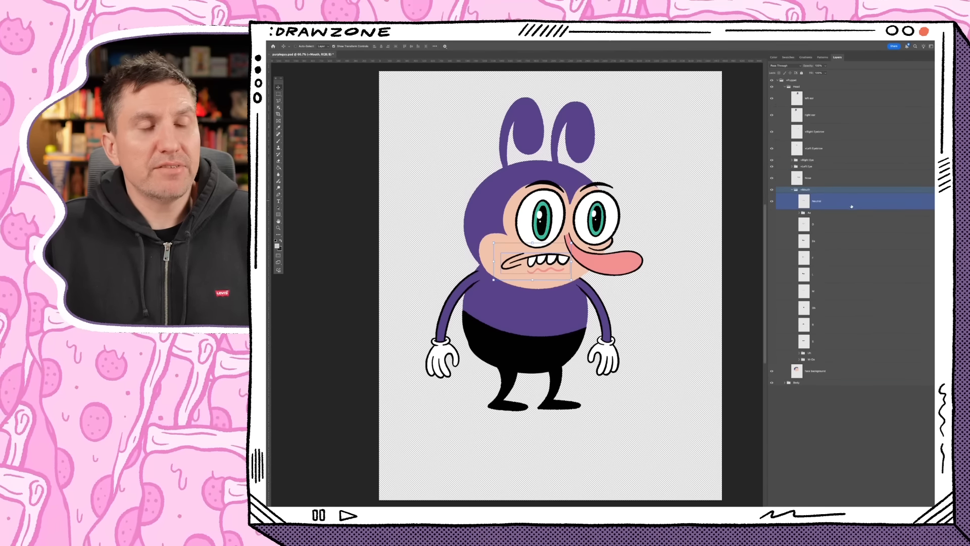
left_click(852, 207)
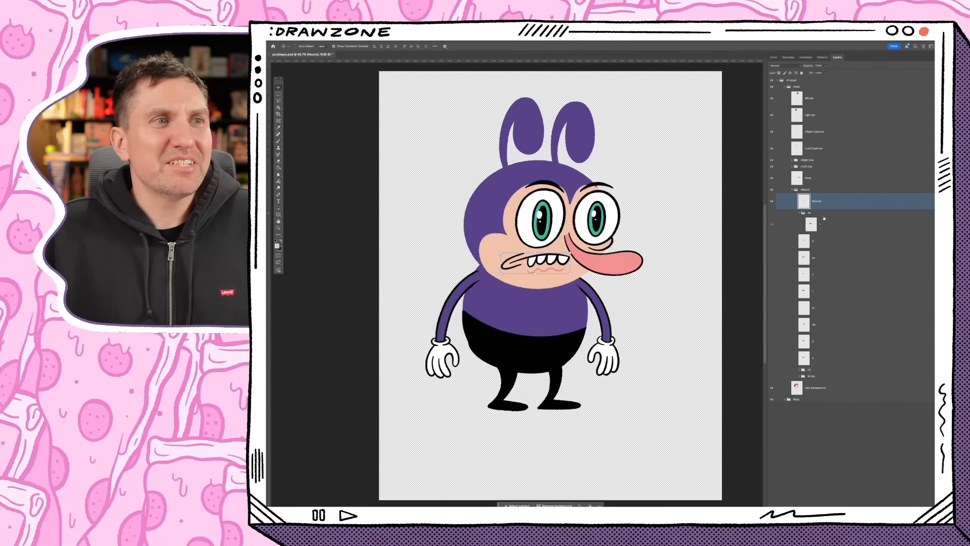
left_click(829, 226)
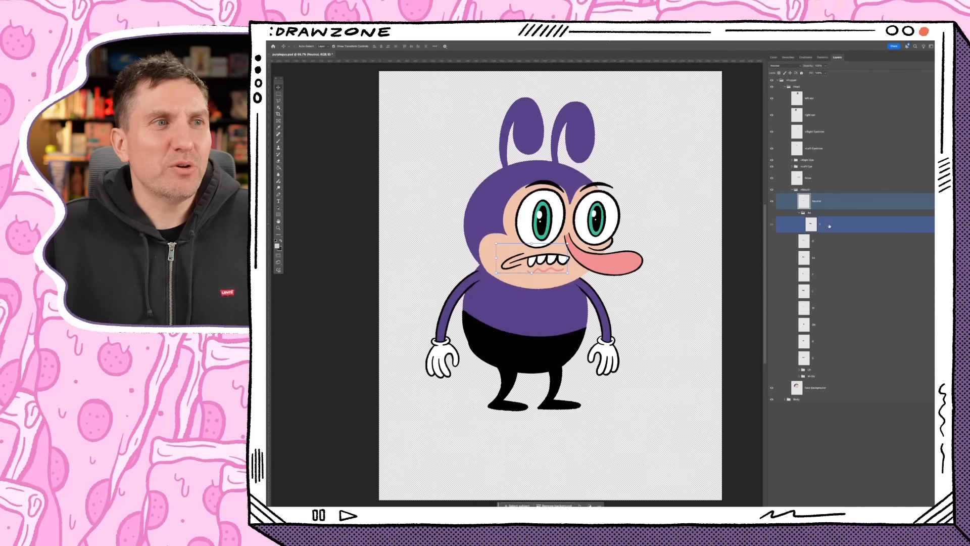
left_click(819, 225)
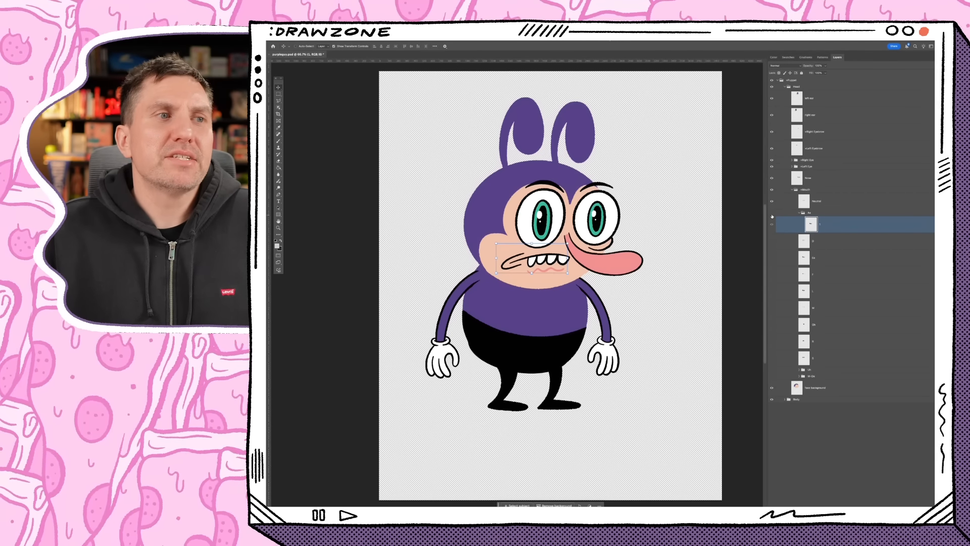
left_click(824, 225)
left_click_drag(833, 241, 834, 237)
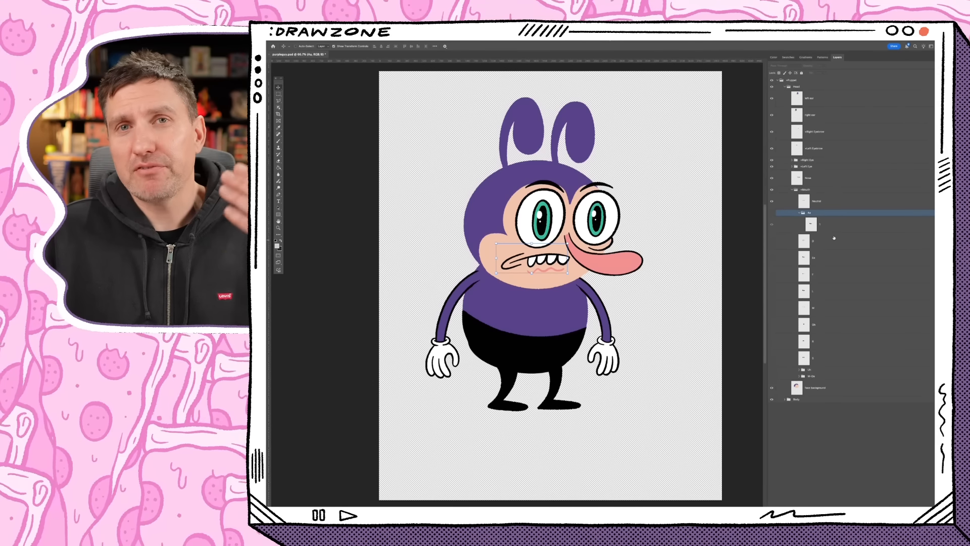
left_click(834, 232)
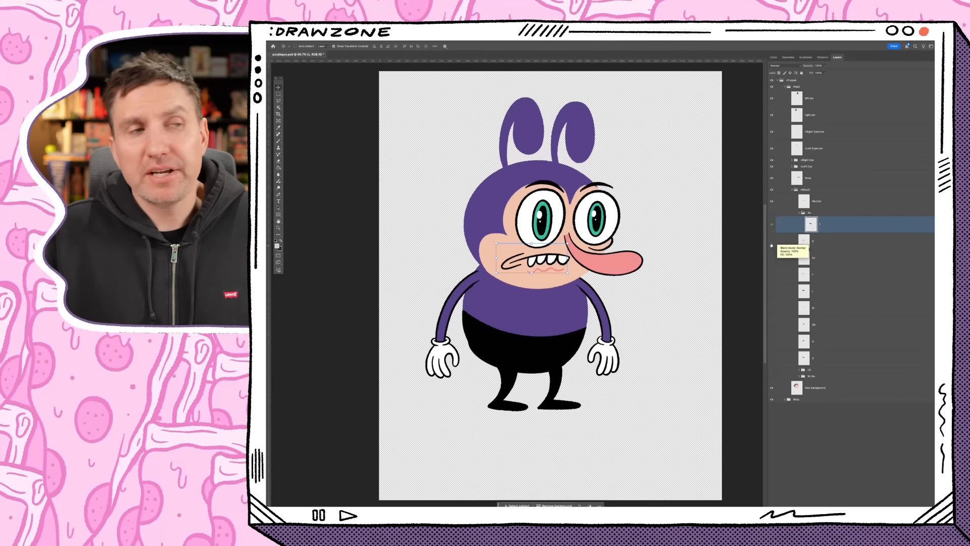
- Merge the first mouth-shape group under Mouth with its artwork into a single layer and hide the merged layer
left_click(772, 224)
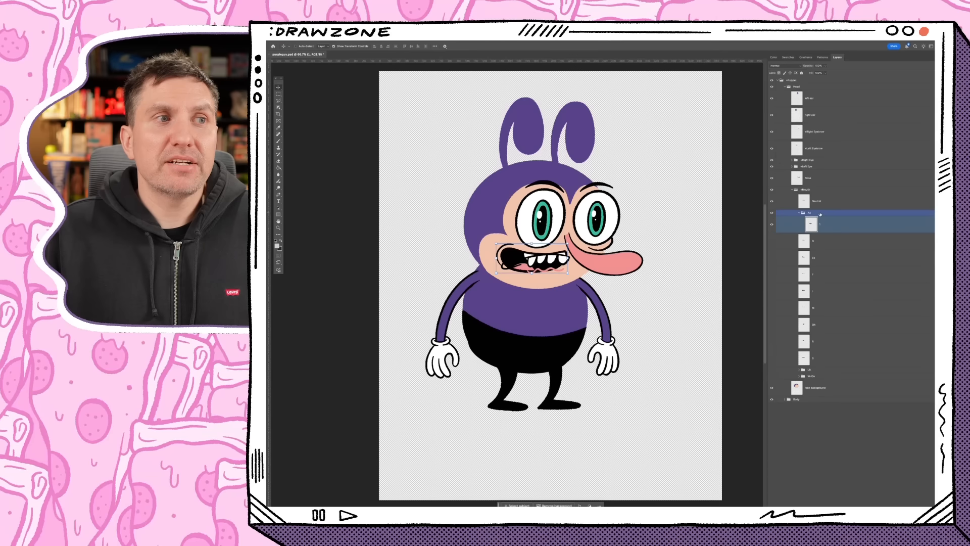
left_click(824, 214, "shift")
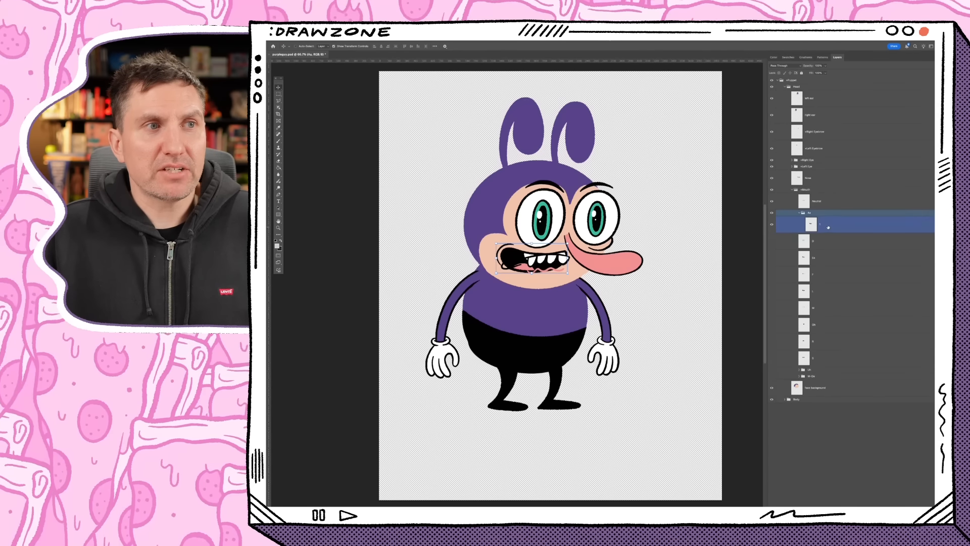
key("ctrl+e")
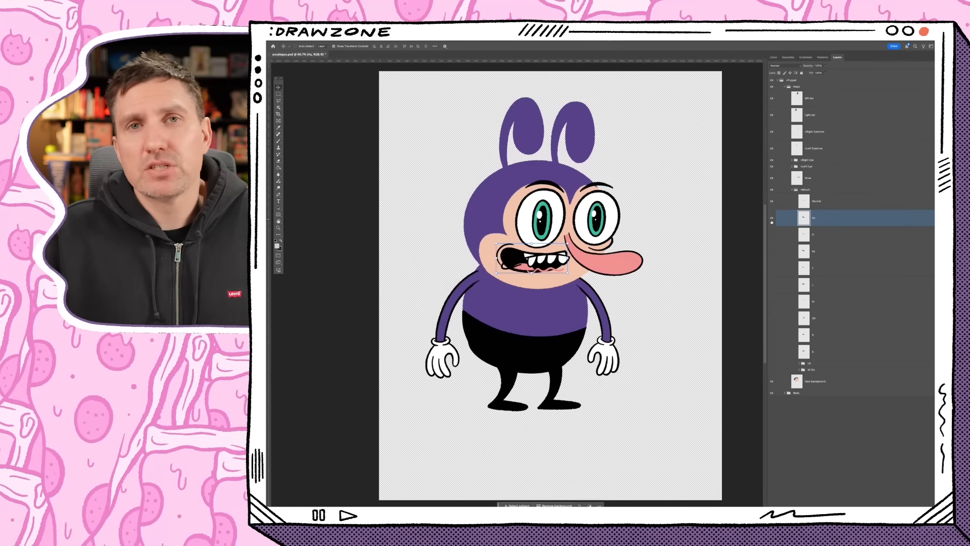
left_click(771, 219)
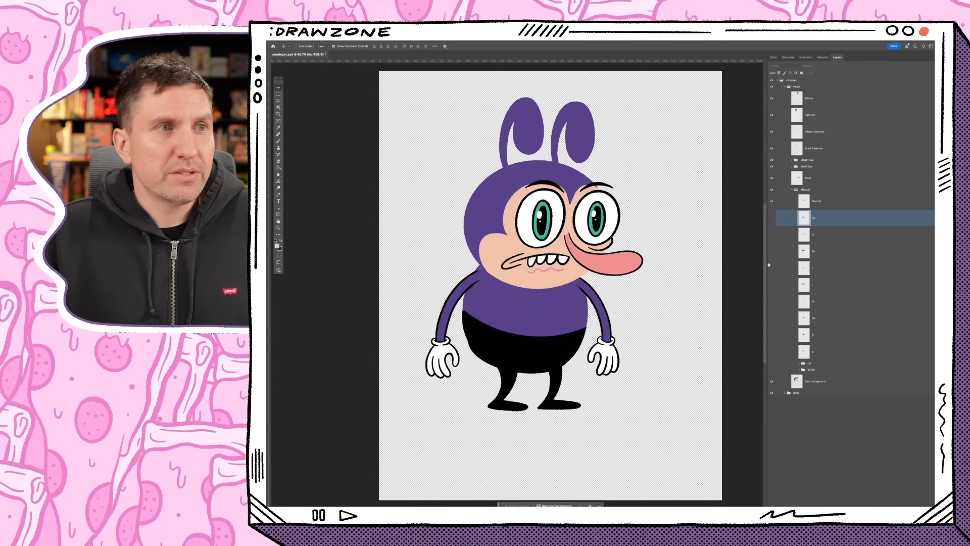
- Show and expand the Uh mouth-shape group, and merge it and the W-Oo group below into single layers
left_click(828, 358)
left_click(772, 364)
left_click(822, 364)
left_click(800, 363)
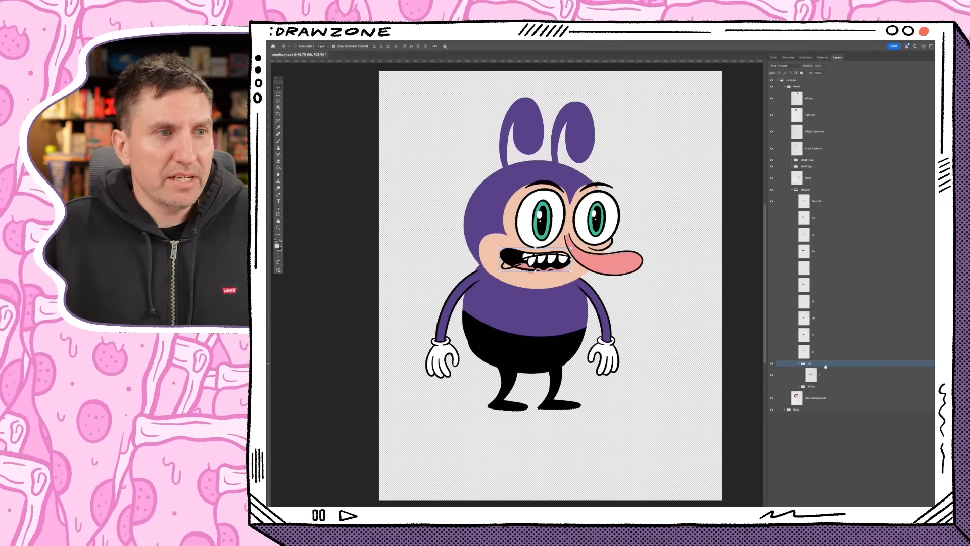
left_click(829, 364)
left_click(829, 376)
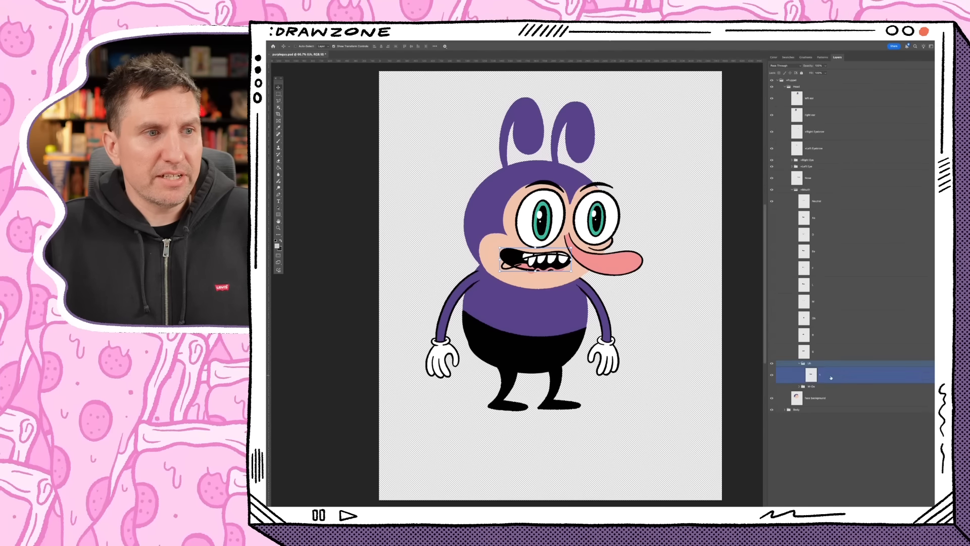
left_click(824, 364)
left_click(826, 376)
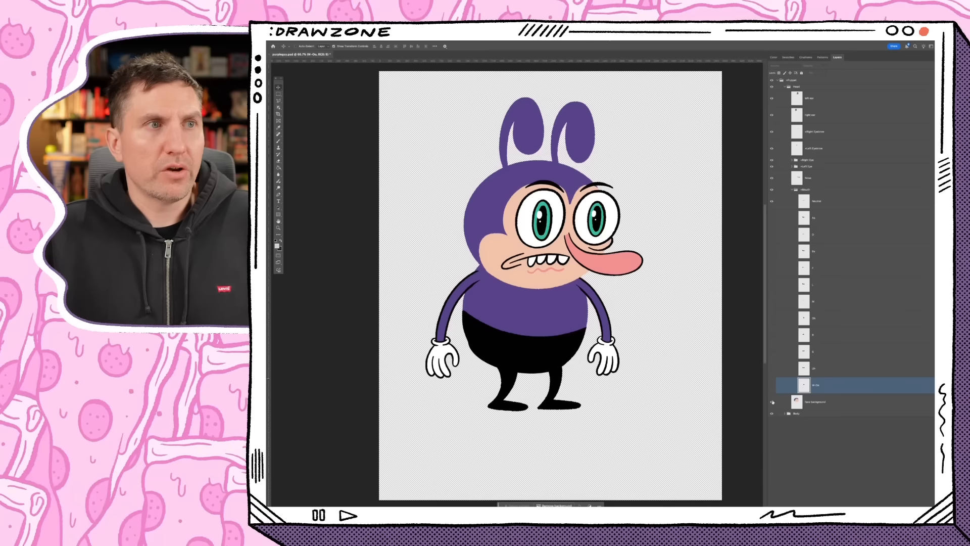
- Collapse the Mouth group and select the face background layer beneath it
left_click(805, 204)
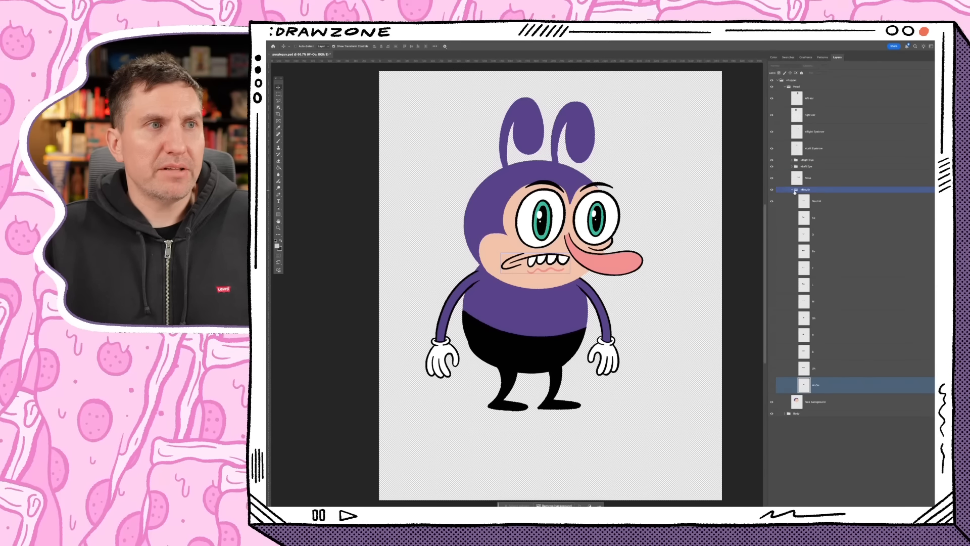
left_click(792, 190)
left_click(797, 203)
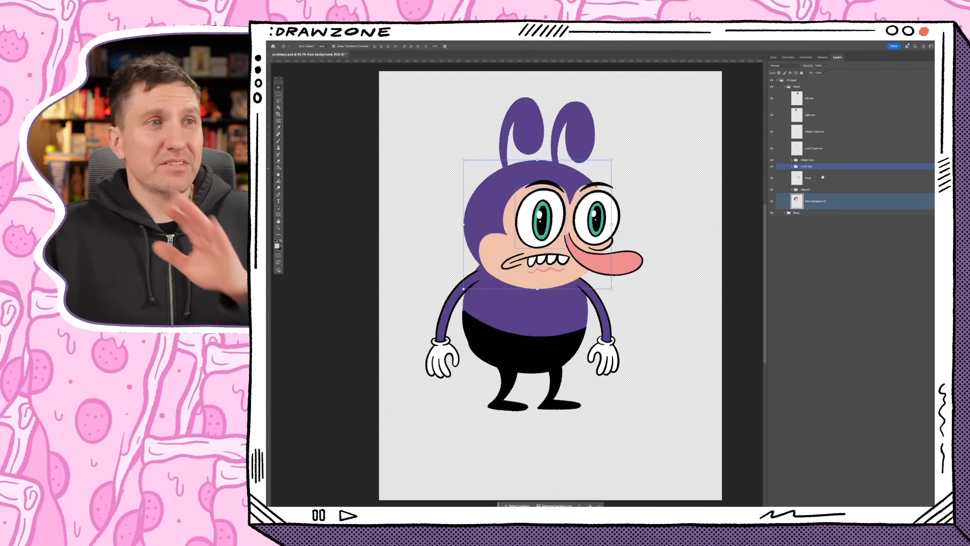
- Collapse and hide the Head group, and examine the separate arm, leg and torso layers inside the Body group
left_click(785, 87)
left_click(784, 87)
left_click(772, 86)
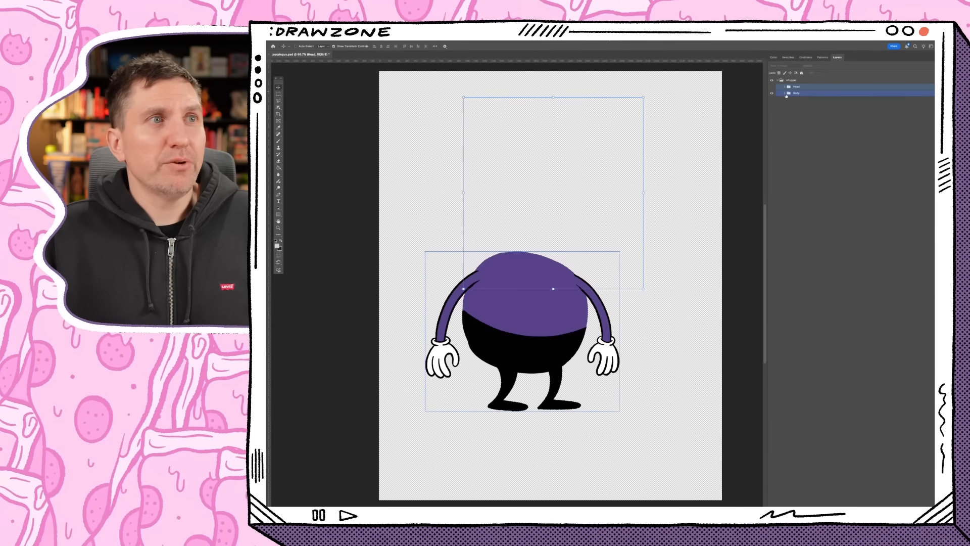
left_click(784, 93)
left_click(815, 105)
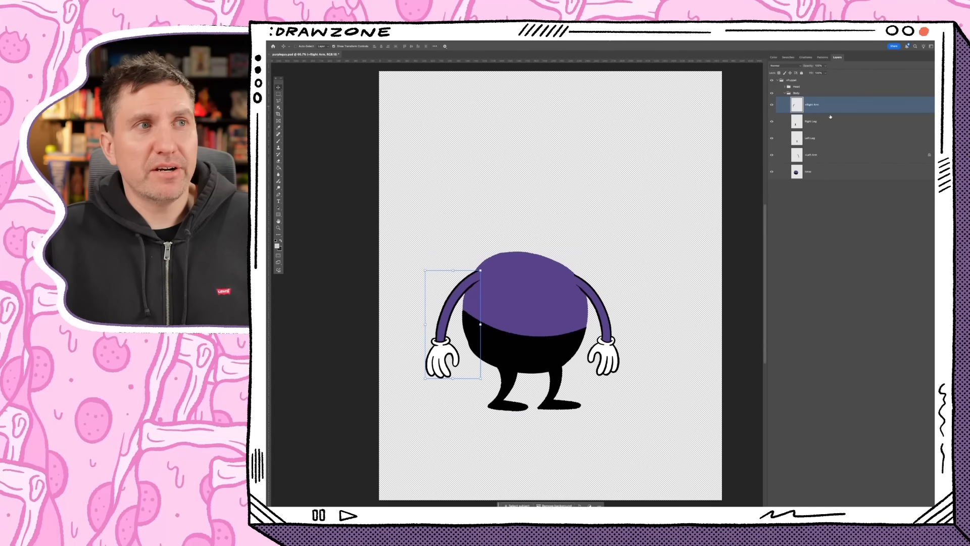
left_click(824, 144, "super")
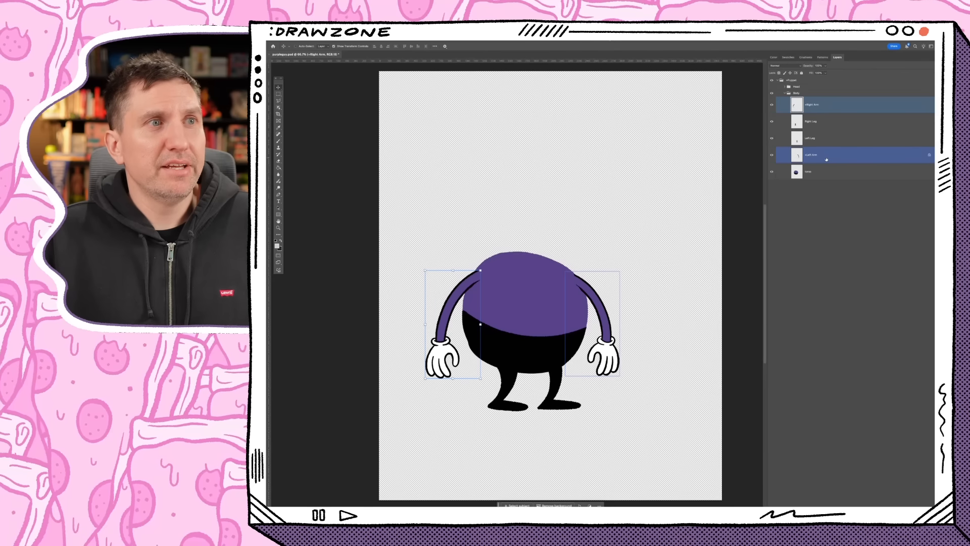
left_click(816, 175)
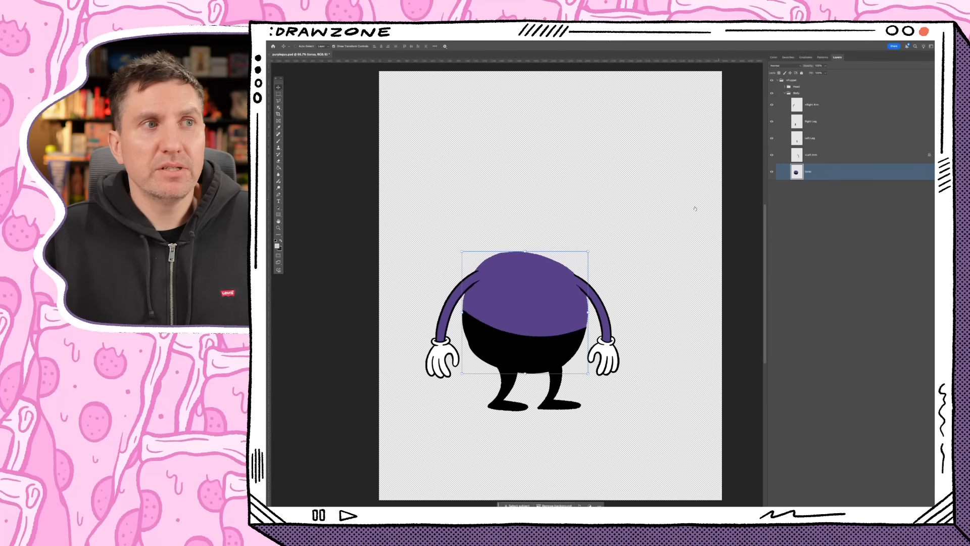
- Make the Head group visible again and collapse the Body group
left_click(771, 86)
left_click(797, 93)
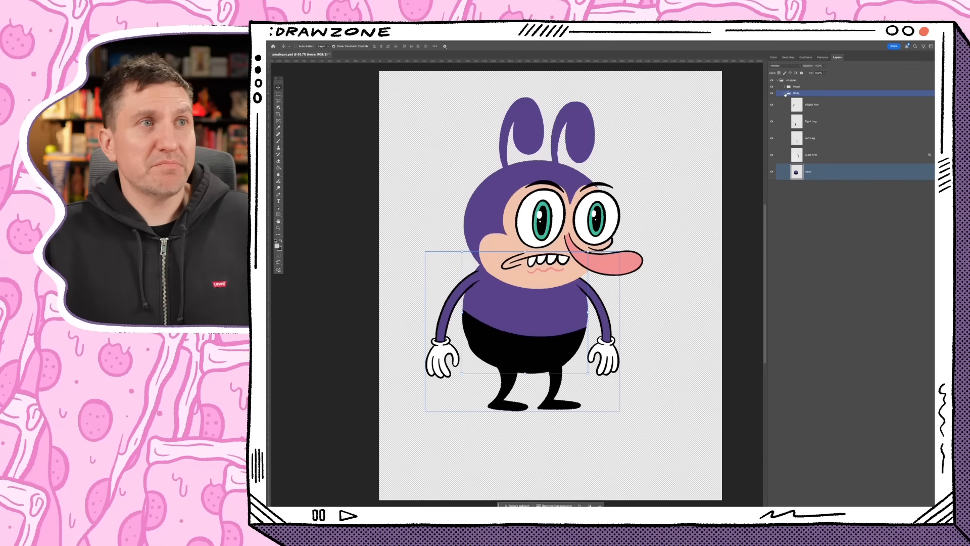
left_click(785, 94)
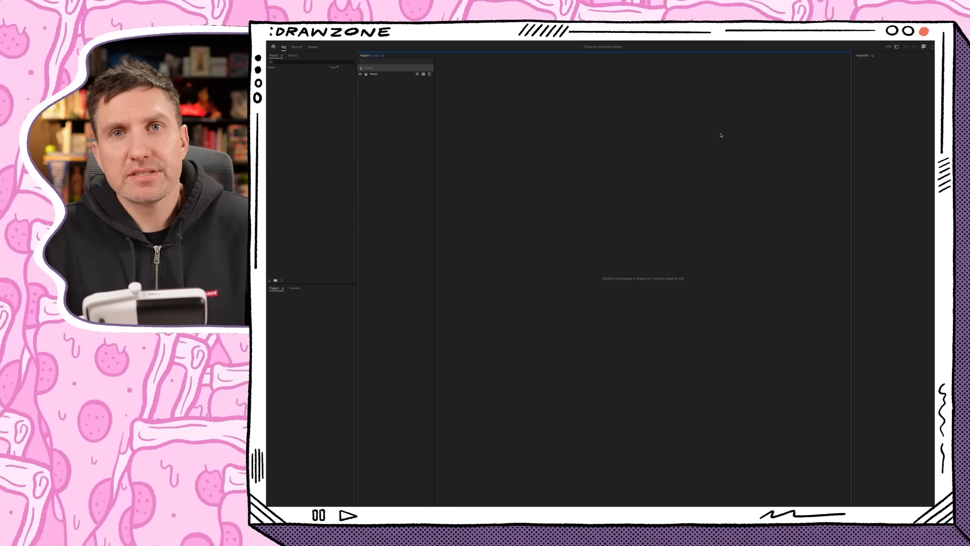
- Switch to Character Animator, import the purpleguy Photoshop file from the YouTube folder on the T7 drive, and open the puppet for rigging
left_click(304, 34)
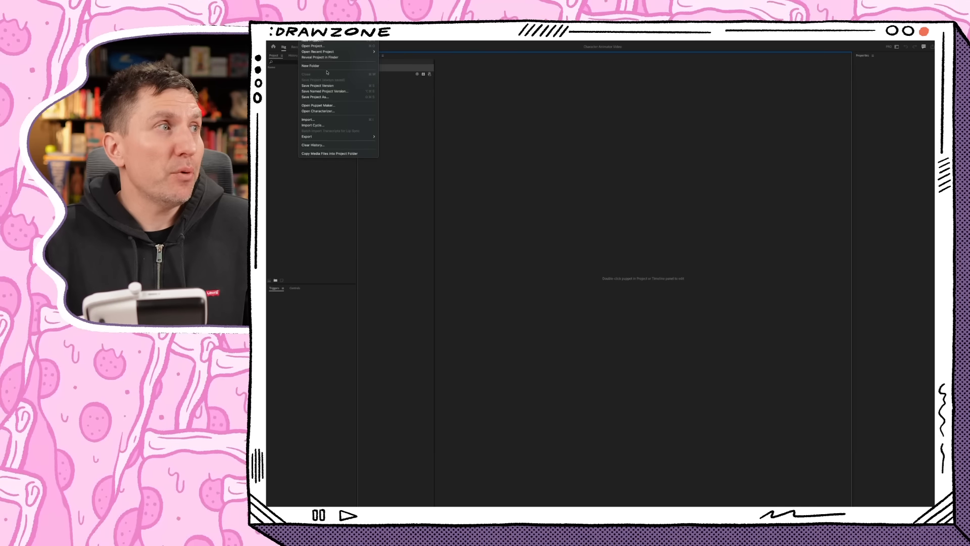
left_click(640, 120)
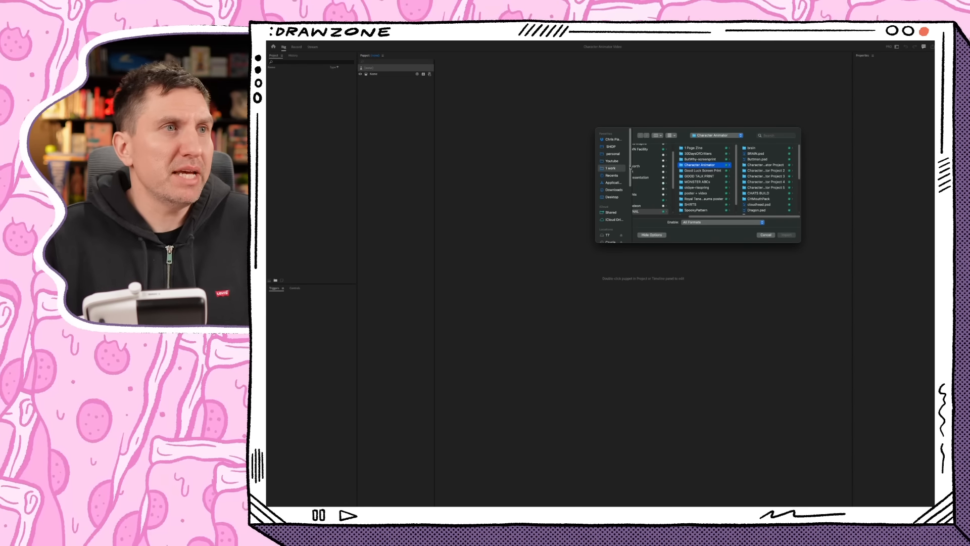
scroll(627, 167, "down", 5)
left_click(609, 135)
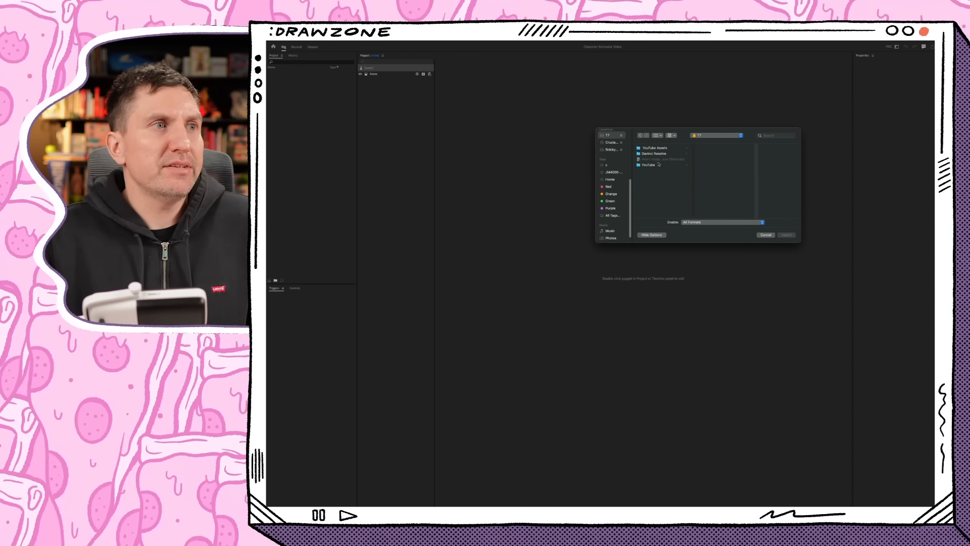
left_click(659, 164)
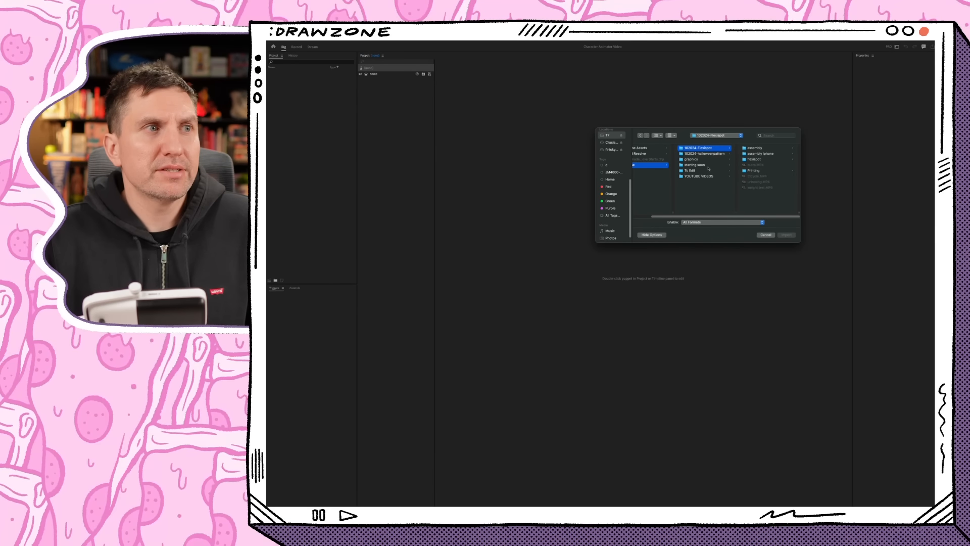
left_click(700, 171)
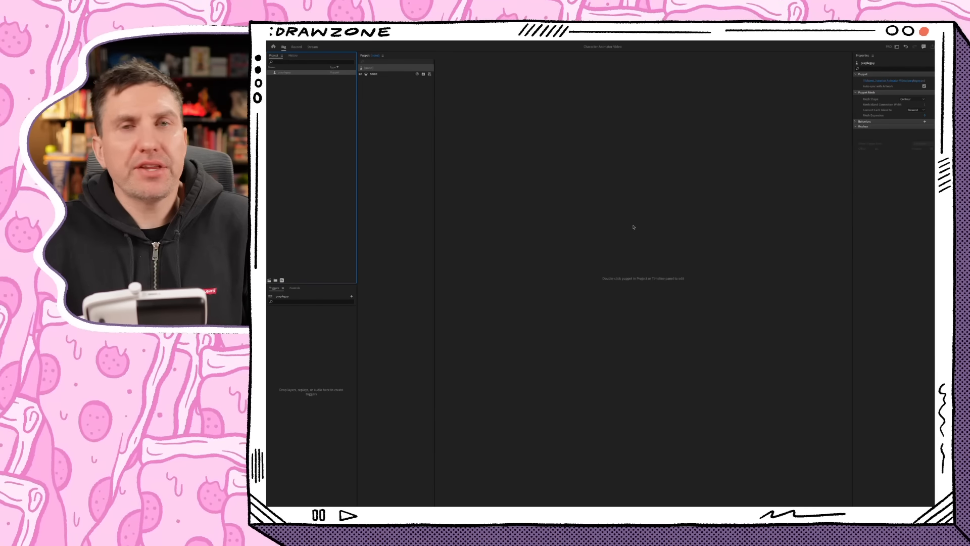
double_click(288, 73)
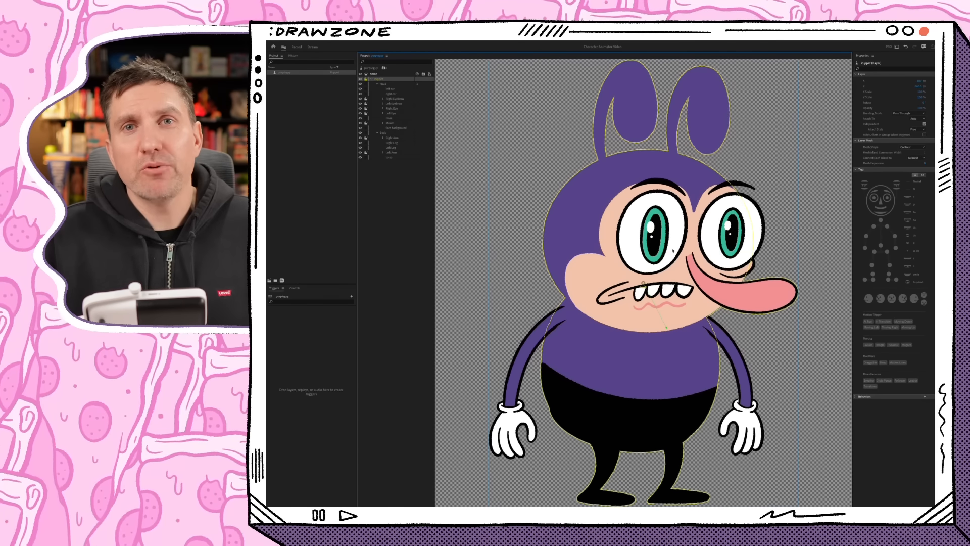
- Create a scene from the purpleguy puppet in the Record workspace and scale it down so the whole character fits the frame
left_click(296, 47)
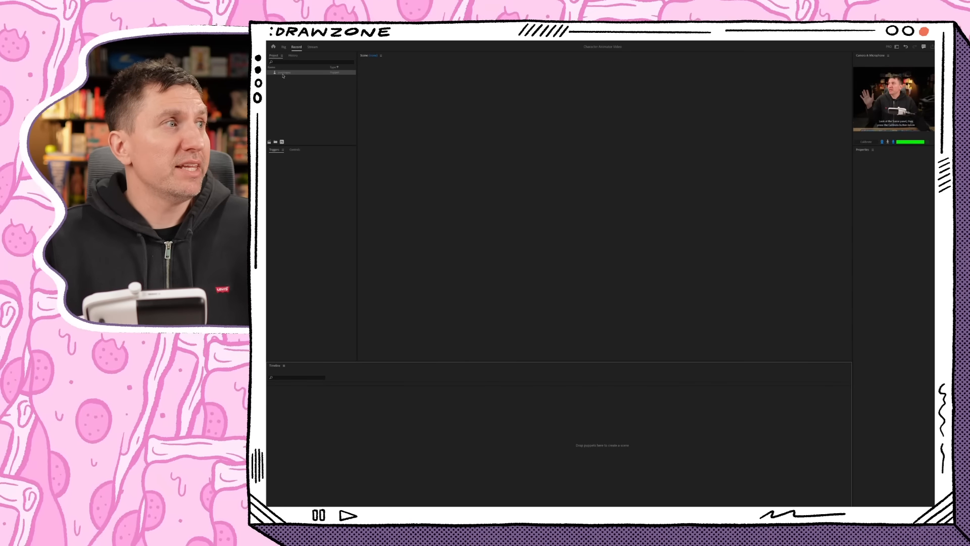
left_click(300, 73)
left_click_drag(300, 76, 345, 434)
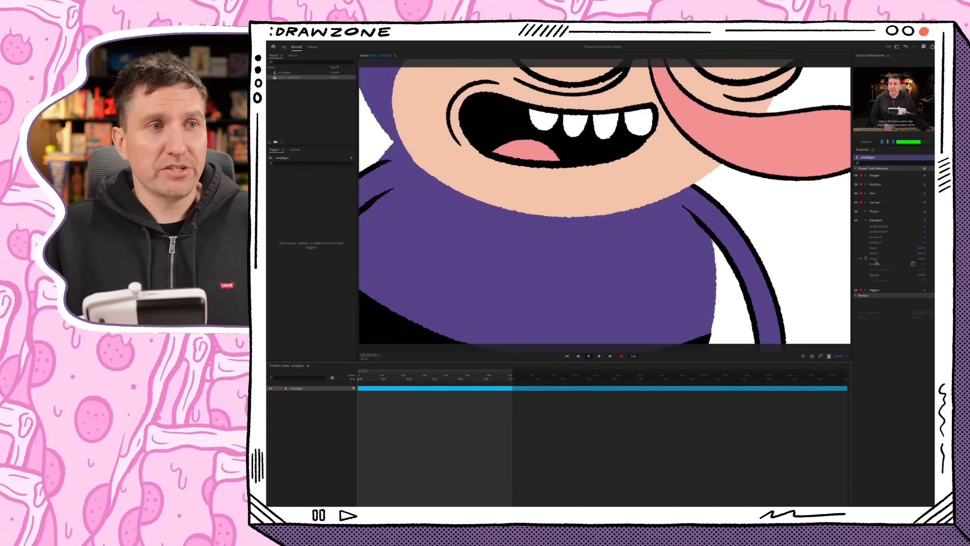
left_click_drag(922, 248, 904, 250)
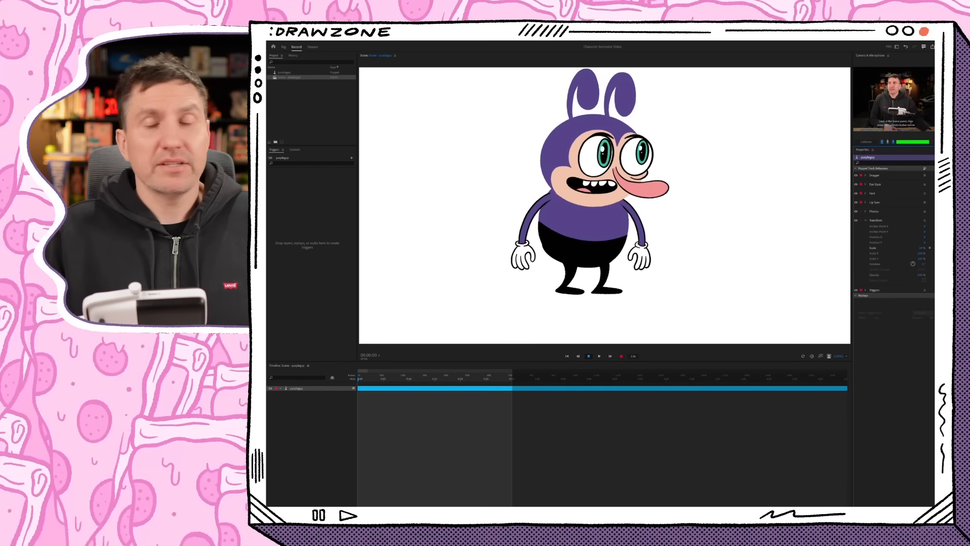
- Expand the puppet's Face behavior settings and calibrate the camera's rest pose for face tracking
left_click(866, 193)
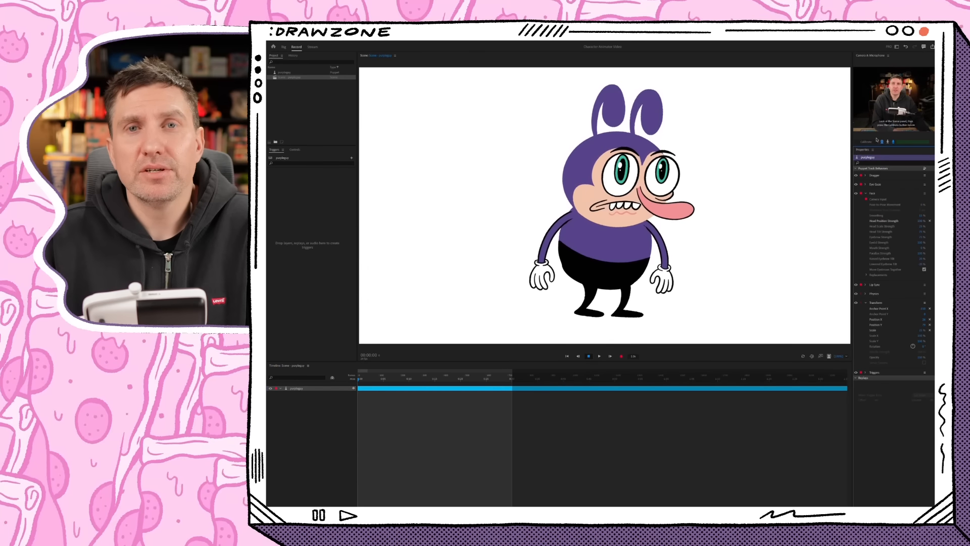
left_click(869, 142)
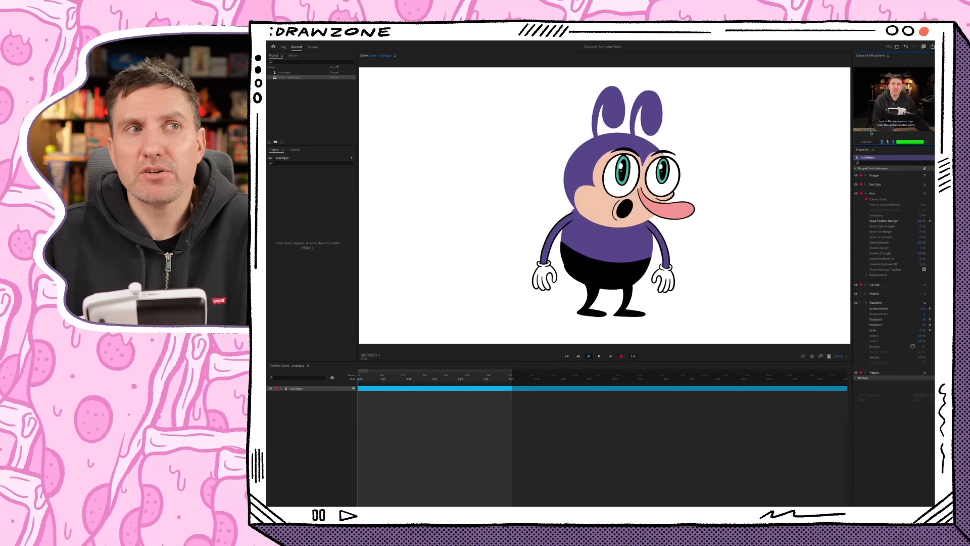
left_click(870, 143)
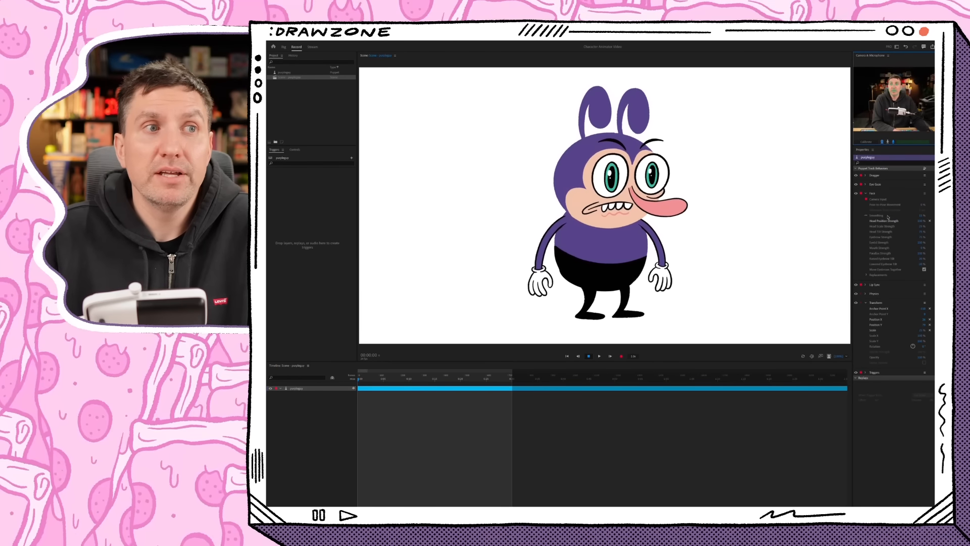
- Test the Face behavior's Inward Eyebrow Tilt at 100%, lower it for a subtler tilt, and turn off Move Eyebrows Together
left_click(921, 259)
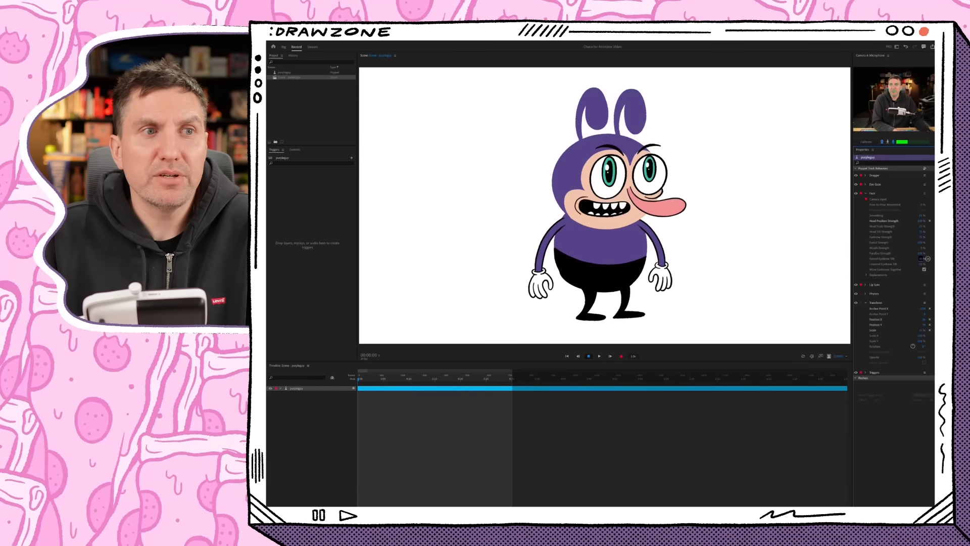
type("100")
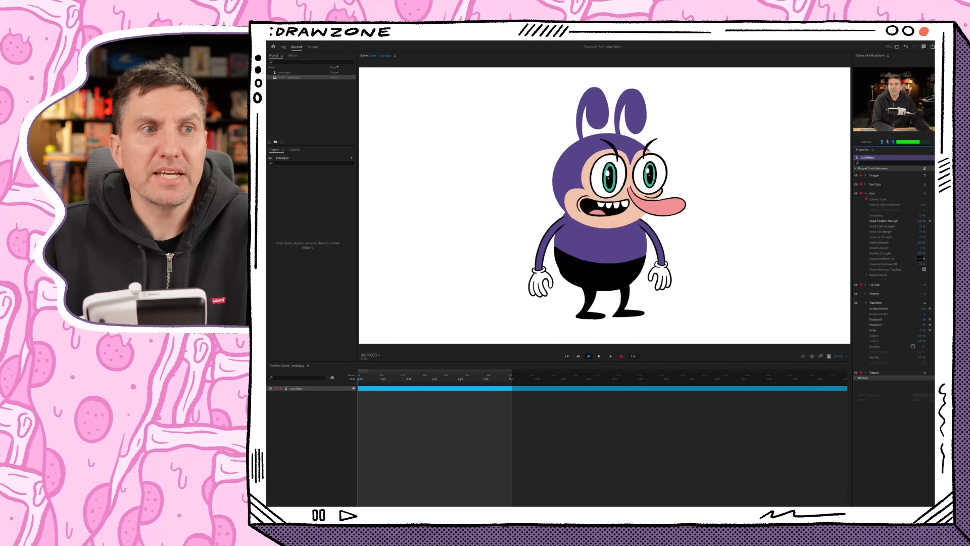
key("Return")
left_click_drag(922, 260, 876, 261)
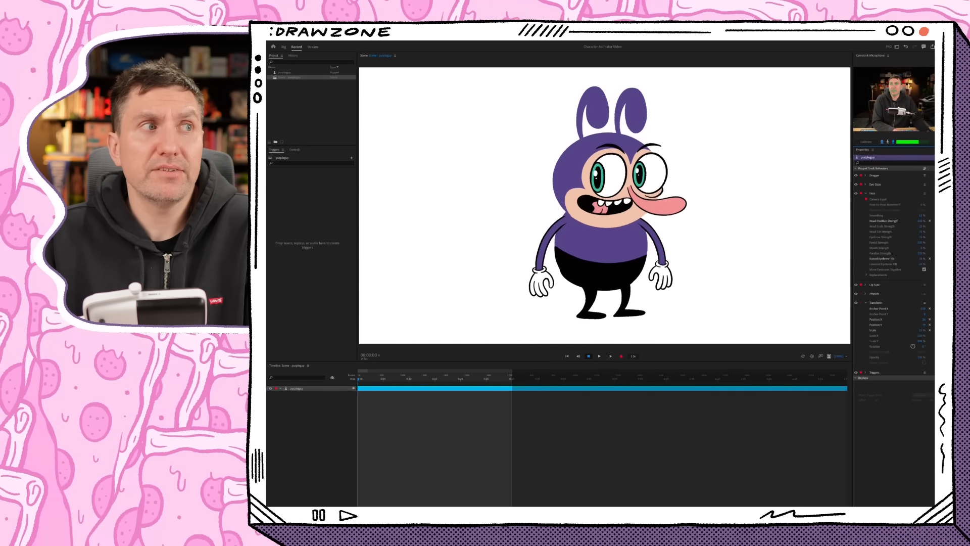
left_click(925, 270)
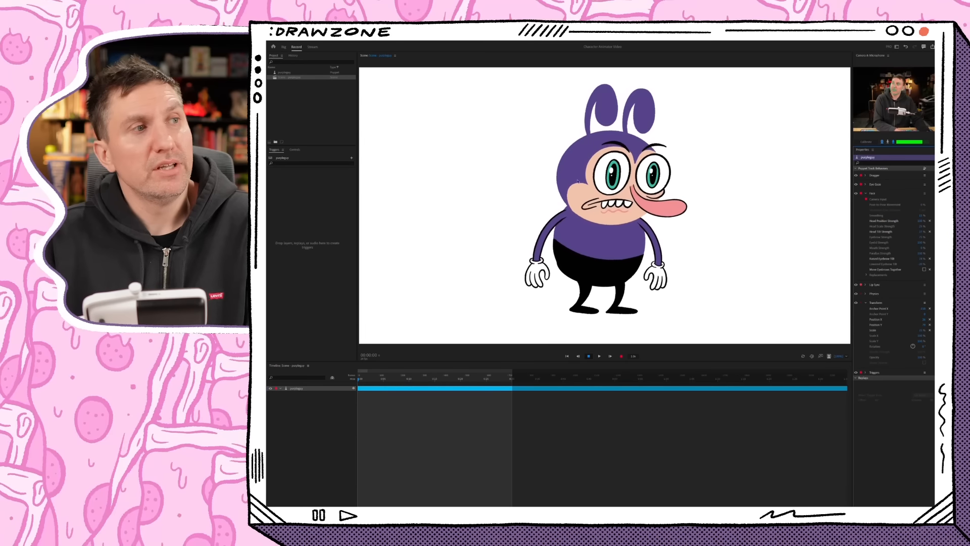
- Return to the Rig workspace and pin the foot of the Left Leg layer with a Fixed handle
left_click(283, 46)
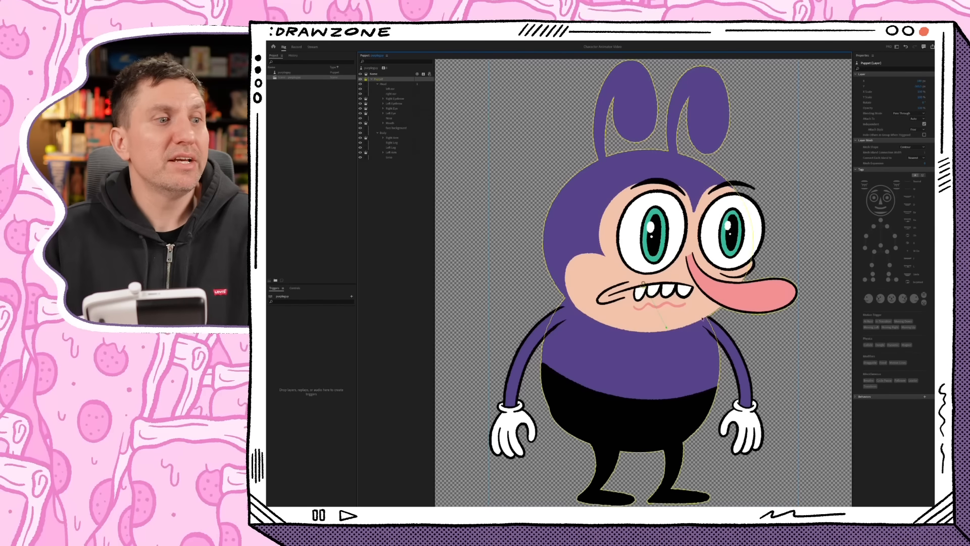
key("super+minus")
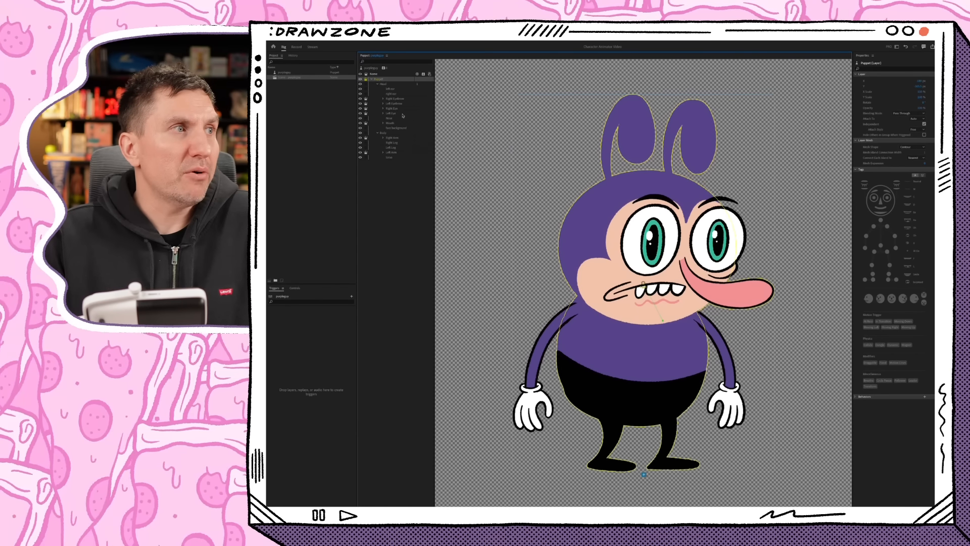
left_click(400, 147)
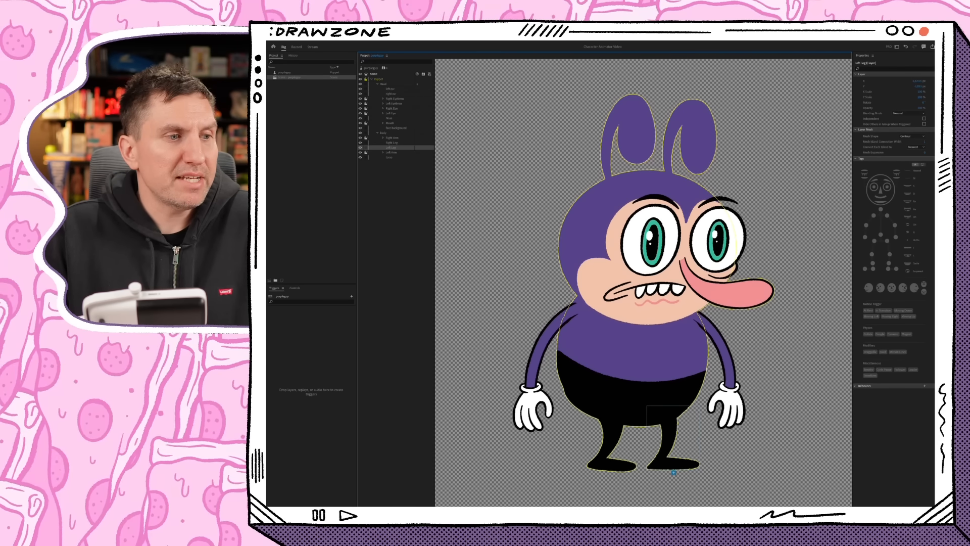
left_click(666, 464)
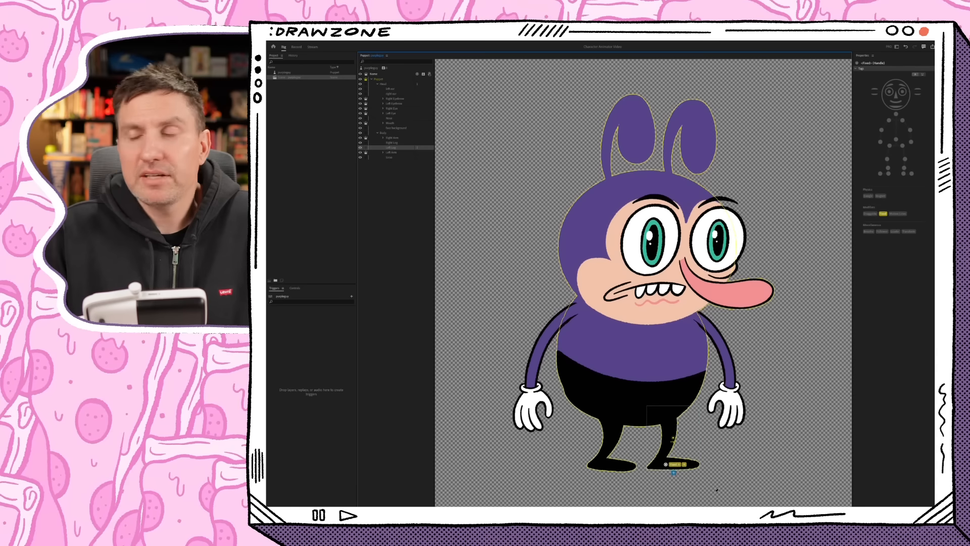
- Pin the foot of the Right Leg layer with a Fixed handle
left_click(397, 143)
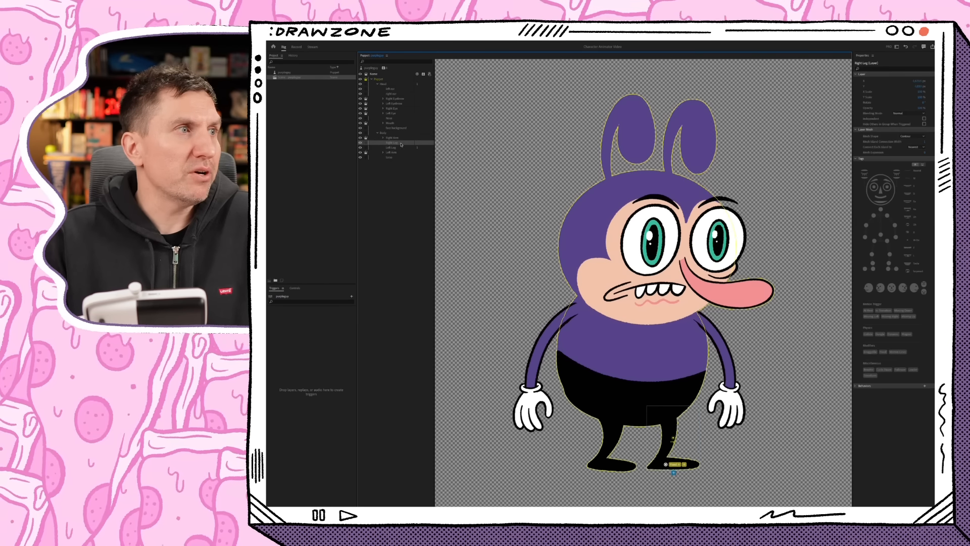
left_click(613, 467)
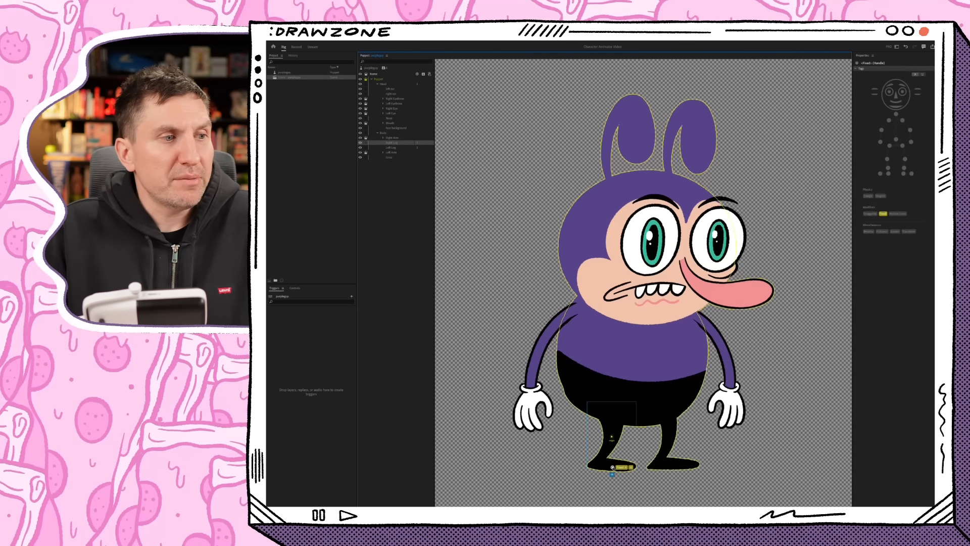
- In the Record workspace, adjust the Face behavior's Eyebrow Strength and set its Head Scale Strength to 0%
left_click(297, 47)
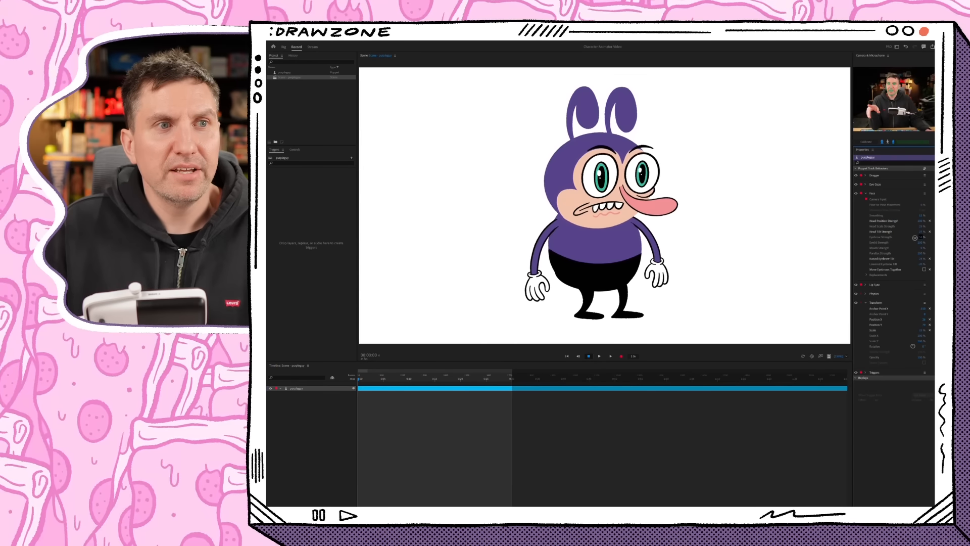
left_click_drag(910, 239, 911, 240)
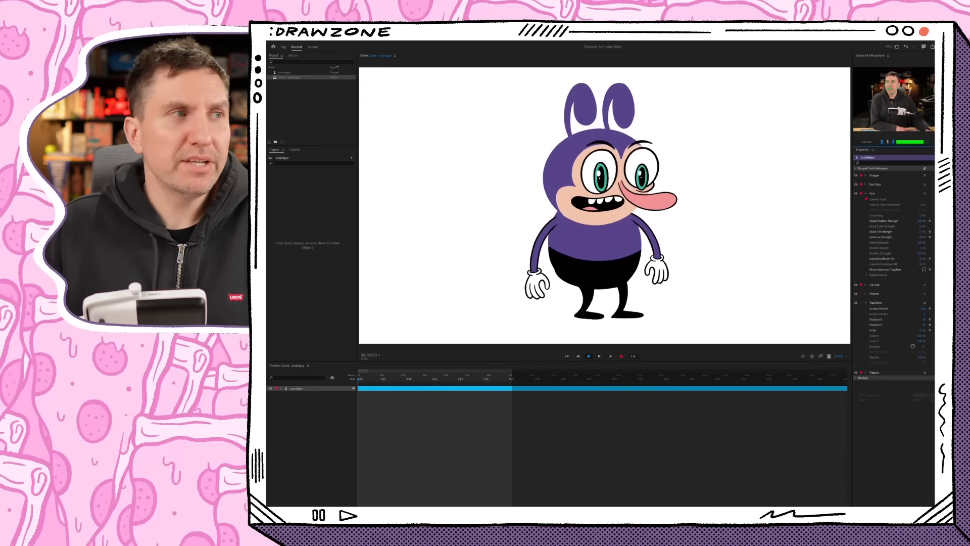
left_click(922, 226)
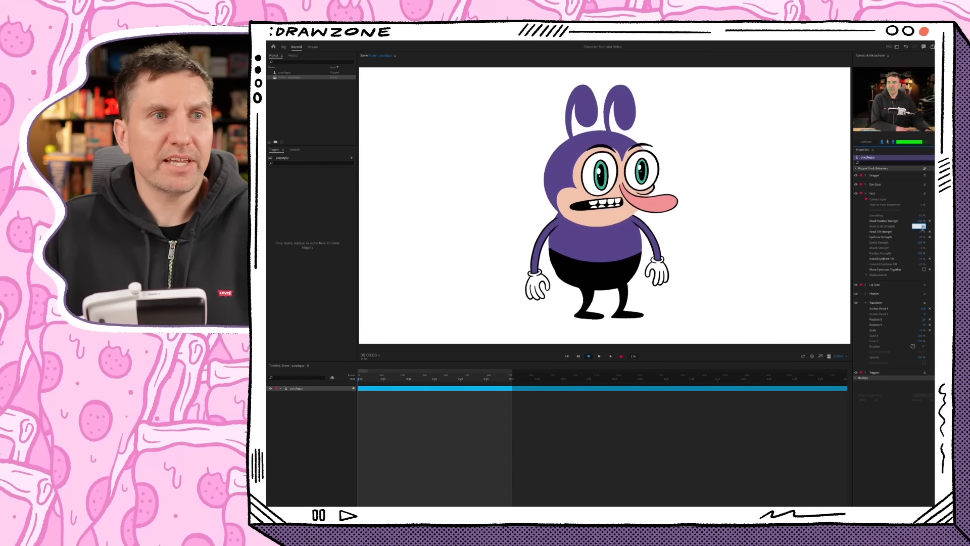
type("0")
key("Return")
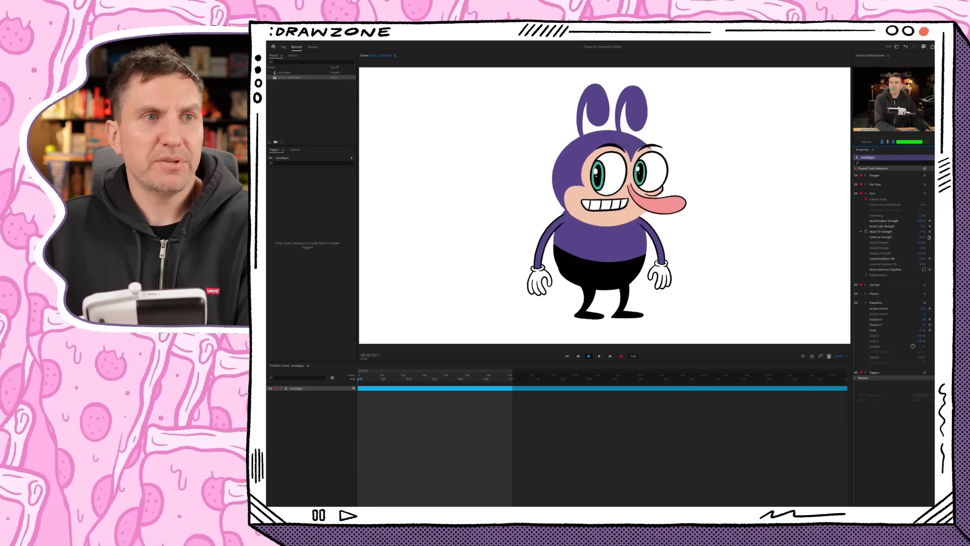
- Return to the Rig workspace and move the Head group's origin down to the chin, where it meets the body
left_click(286, 47)
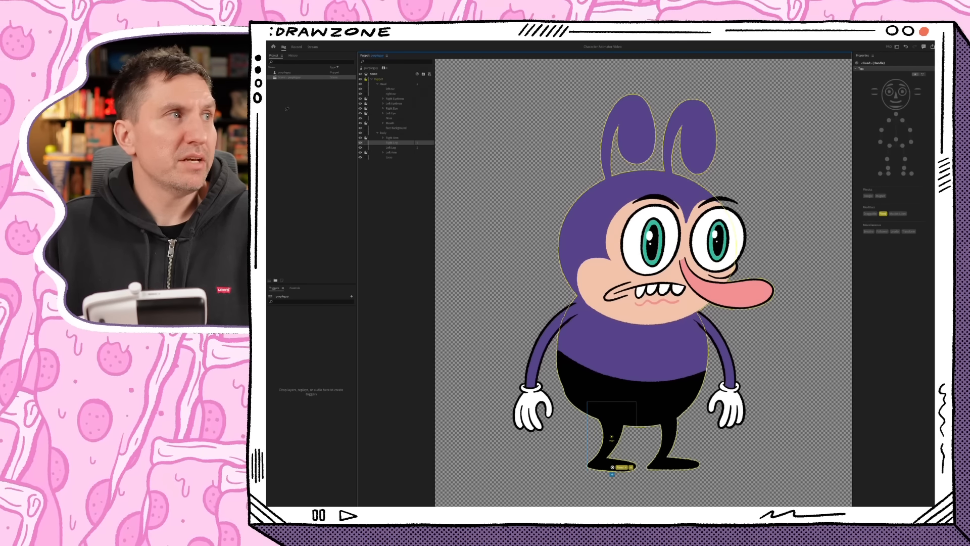
left_click(382, 84)
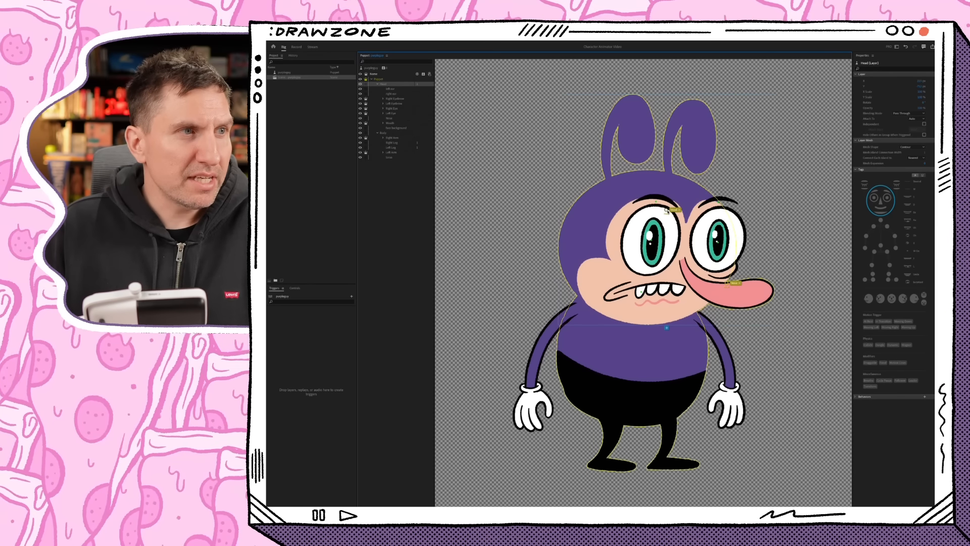
left_click_drag(666, 209, 644, 321)
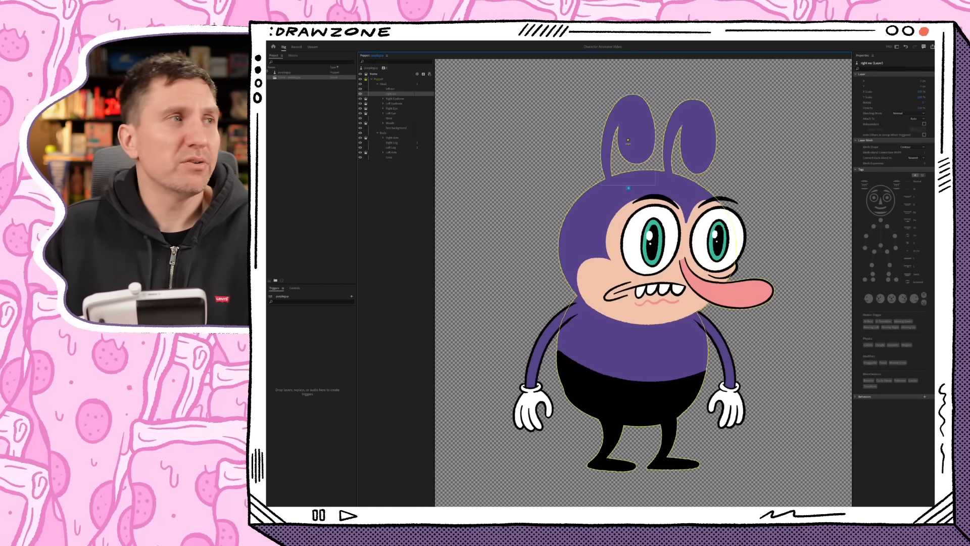
- Make both ears and the Nose layer independent, and move each one's origin to the point where it joins the head
left_click(365, 94)
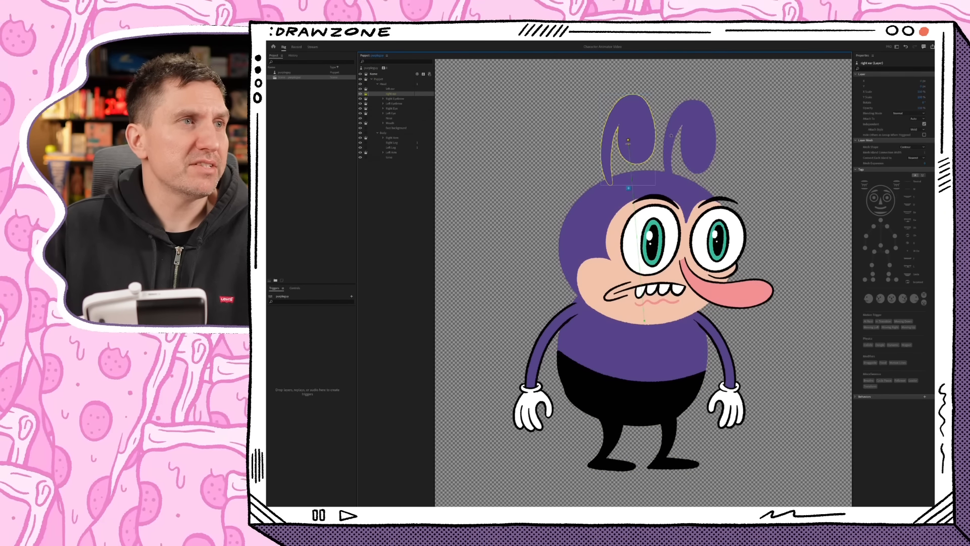
left_click_drag(628, 141, 610, 181)
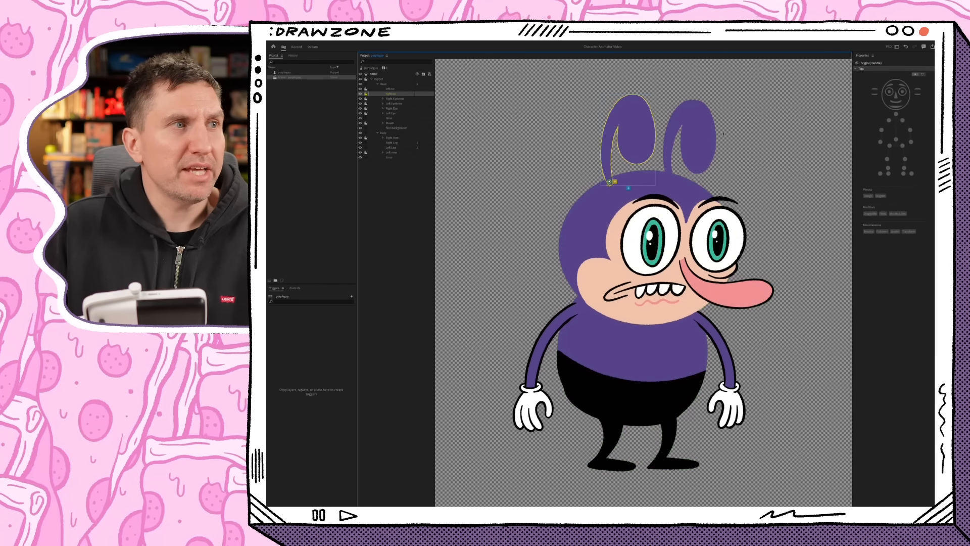
left_click(394, 89)
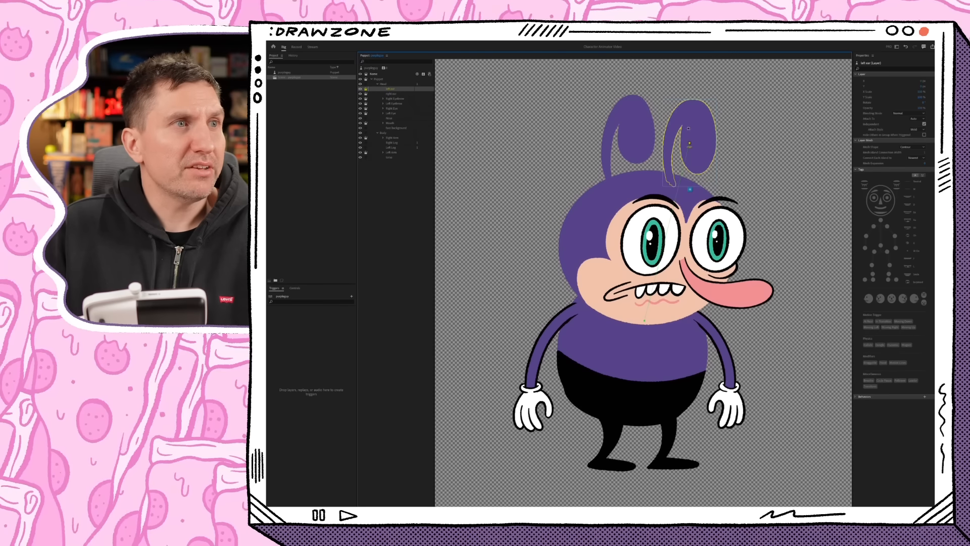
left_click_drag(690, 144, 671, 178)
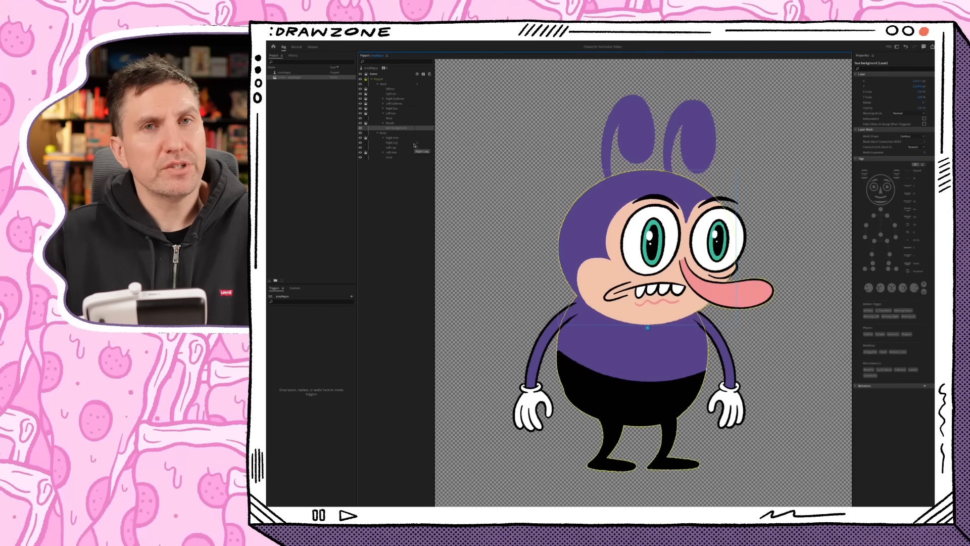
left_click(366, 119)
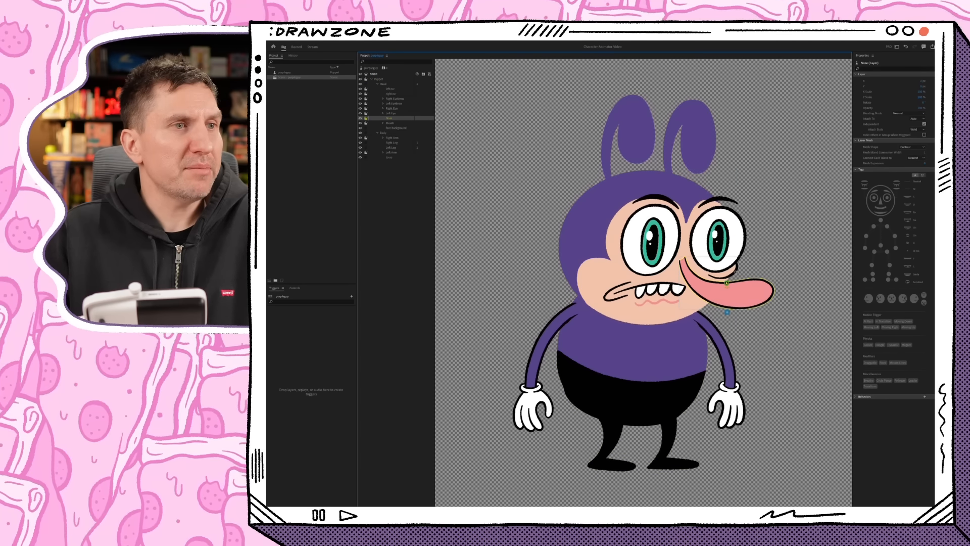
left_click_drag(727, 284, 679, 263)
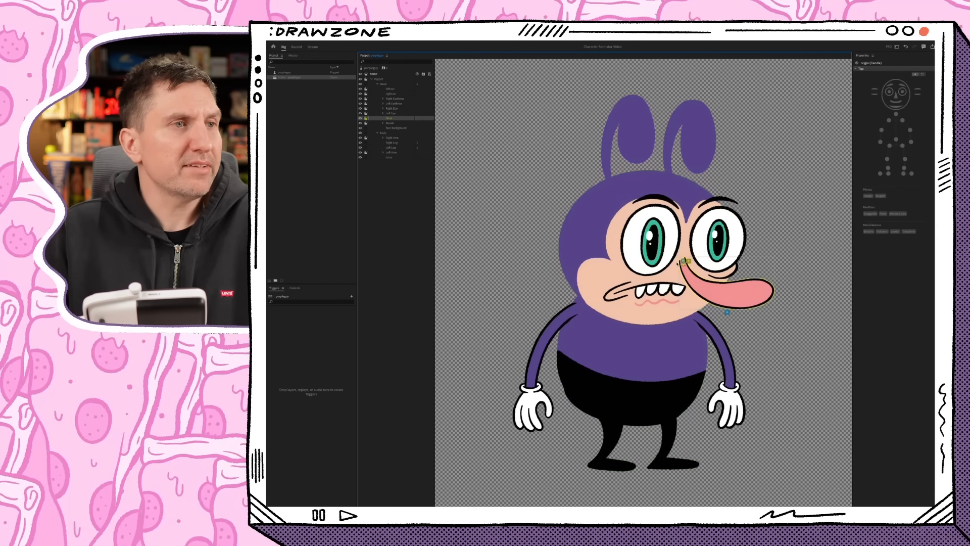
- Place the origins of the Right Arm and Left Arm layers at their shoulders
left_click(399, 138)
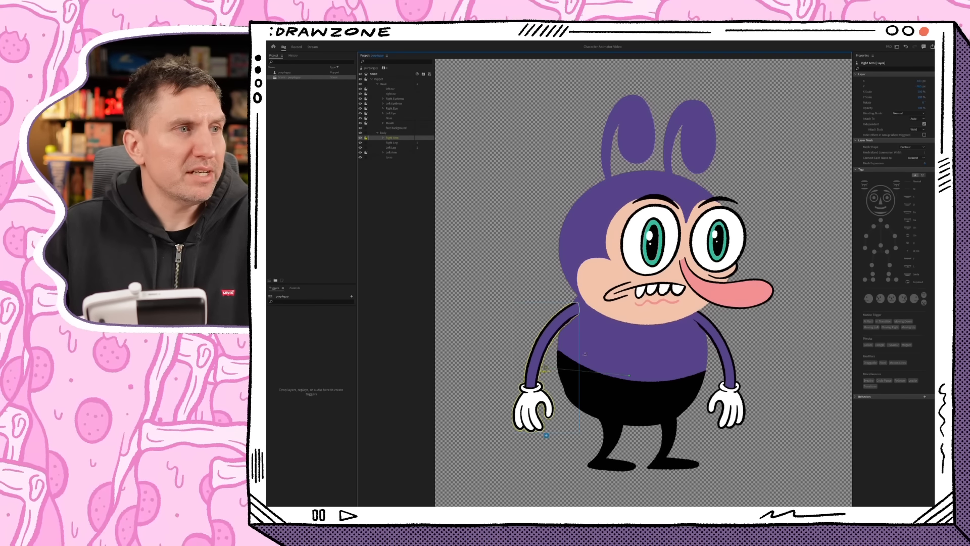
left_click_drag(547, 369, 575, 310)
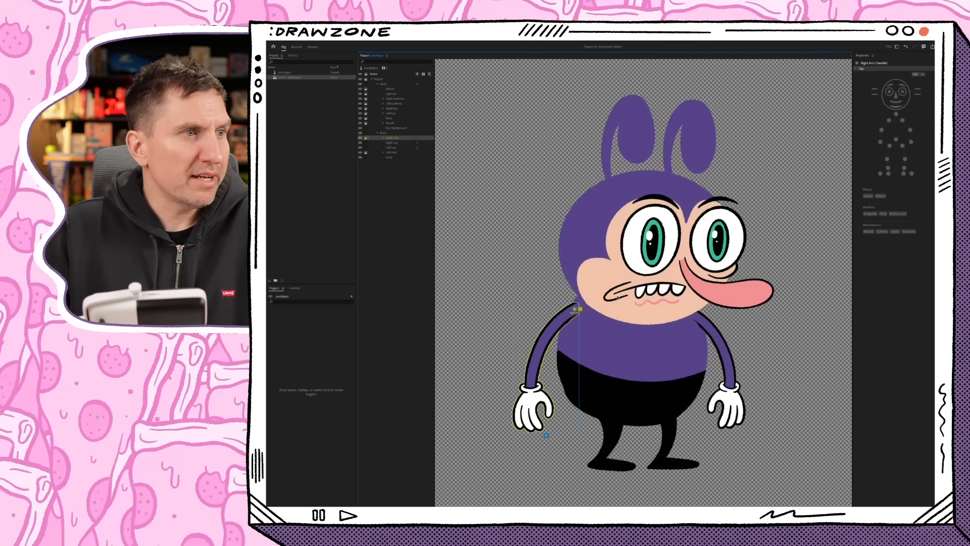
left_click(397, 153)
left_click_drag(690, 306, 692, 310)
- Make the Head group independent and test its movement in the Record workspace
left_click(365, 84)
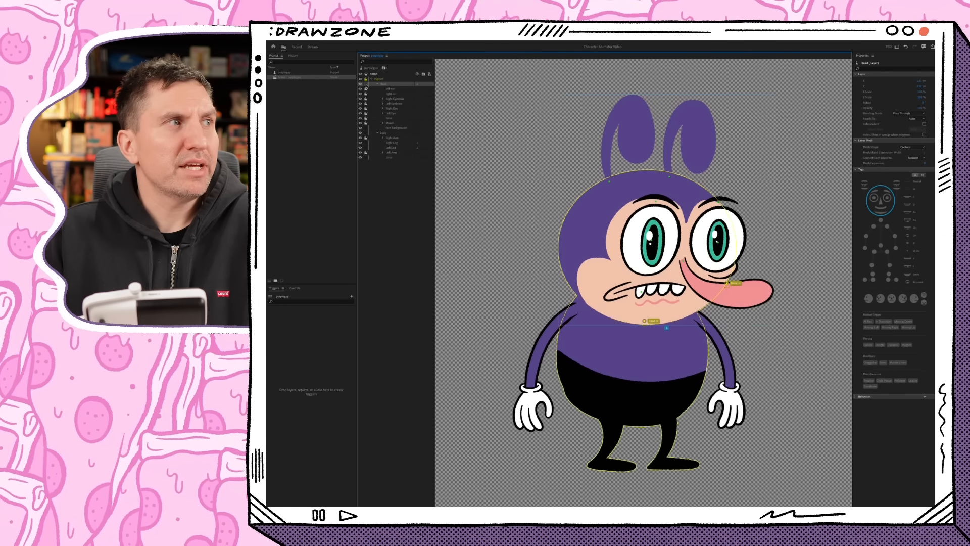
left_click(366, 84)
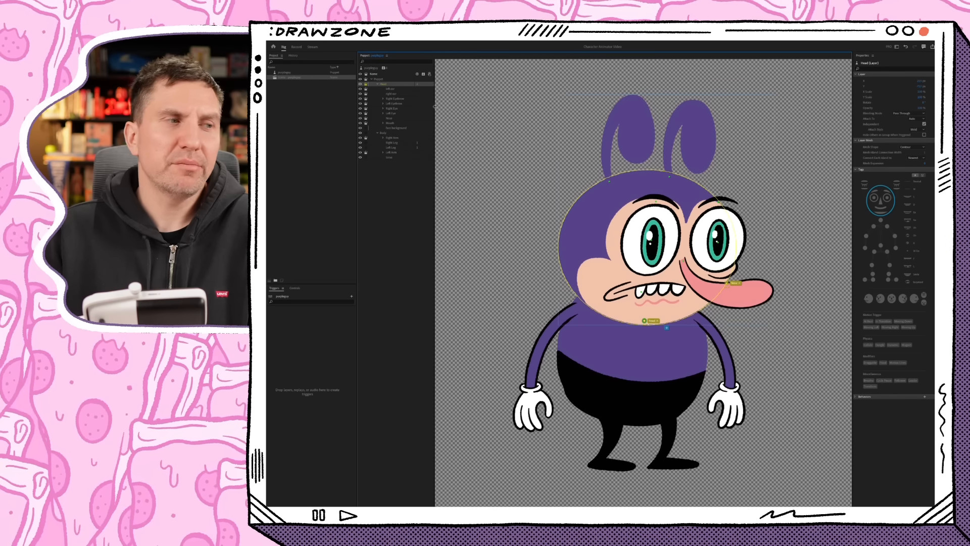
left_click(297, 46)
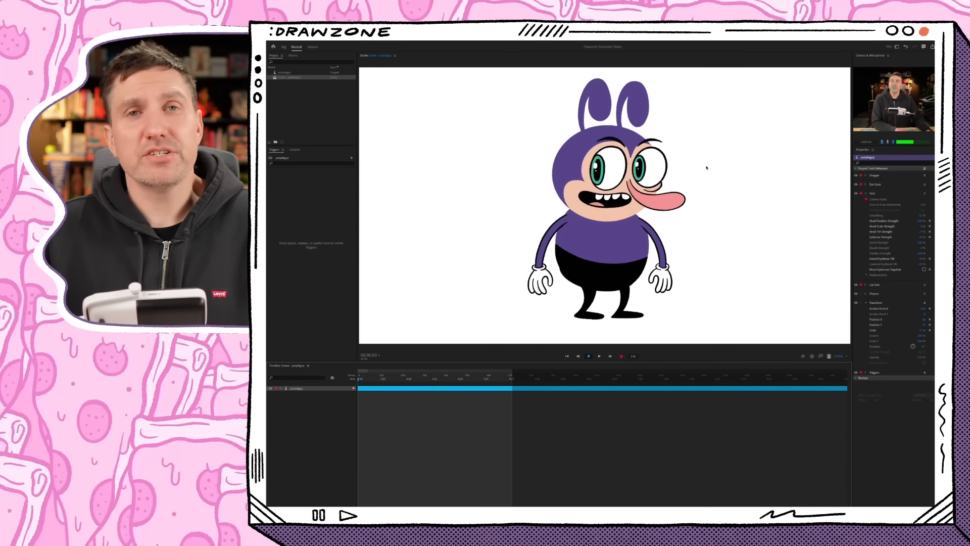
- Back in the Rig workspace, set the Head group's Attach Style to Hinge and change its Attach To target
left_click(286, 73)
left_click(283, 47)
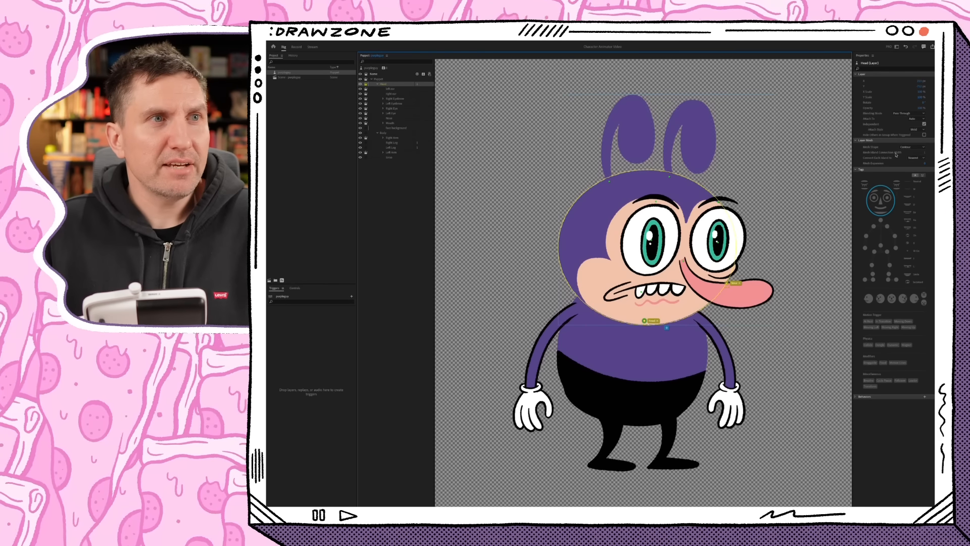
left_click(922, 130)
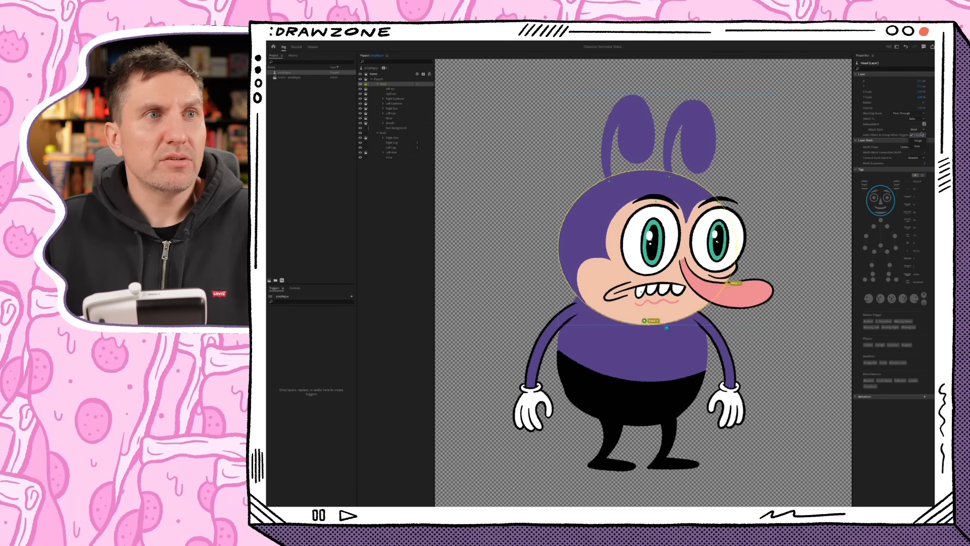
left_click(923, 141)
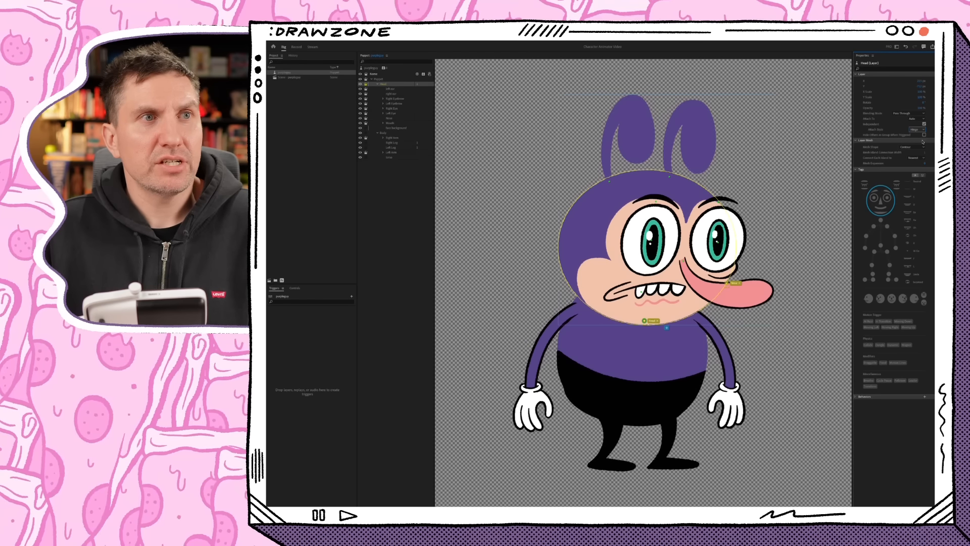
left_click(917, 120)
left_click(922, 130)
left_click(925, 124)
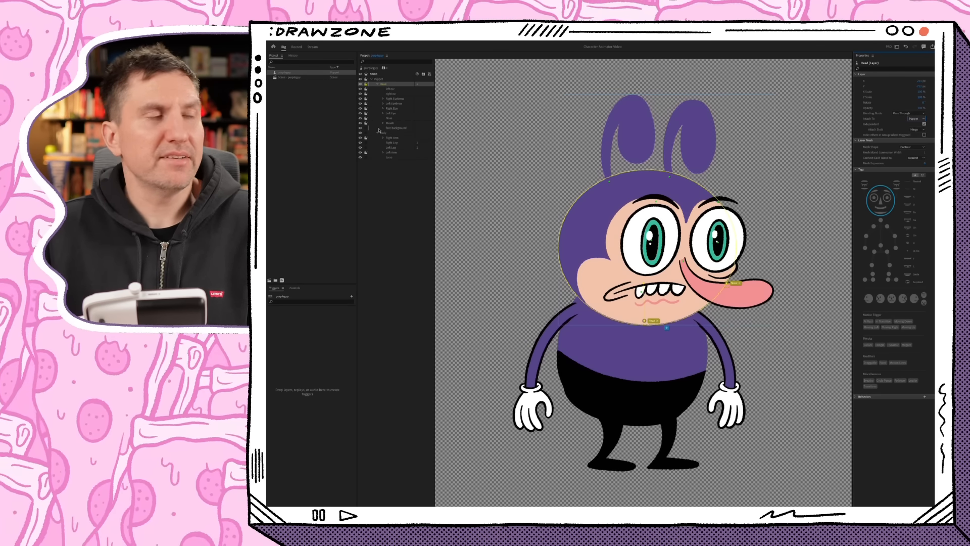
- Test the head in the Record workspace and lower the Face behavior's Head Position Strength
left_click(297, 47)
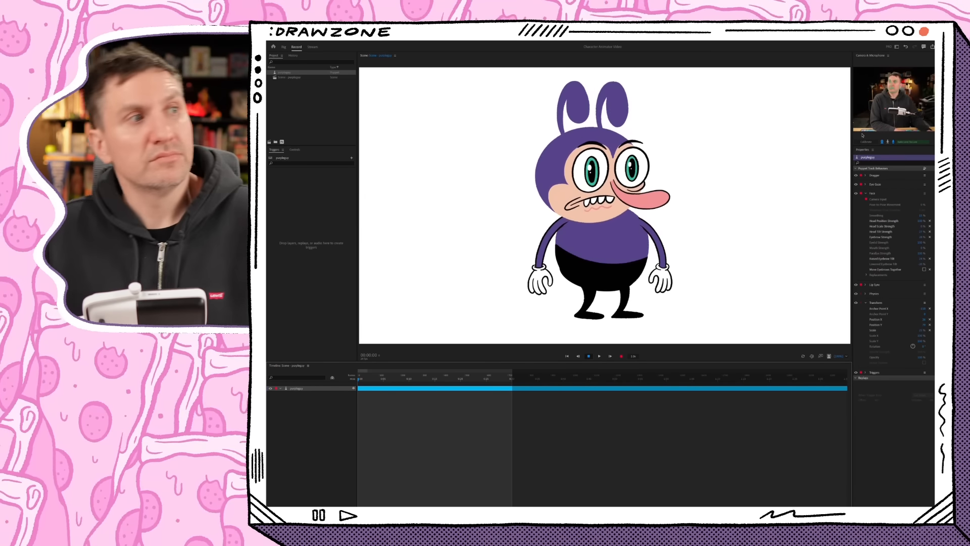
left_click(921, 221)
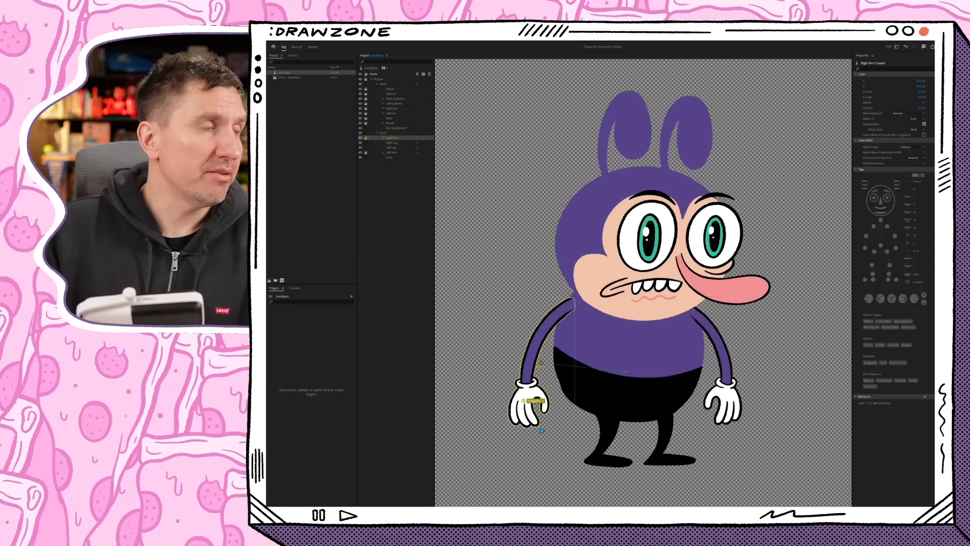
- Move the Right Arm layer's origin onto the shoulder so that it attaches to the body
left_click(548, 361)
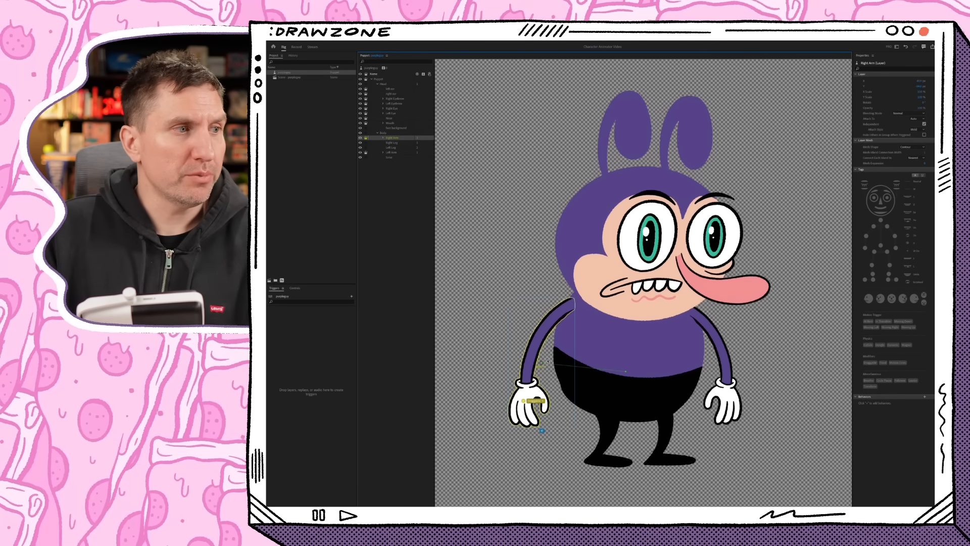
left_click_drag(542, 363, 571, 304)
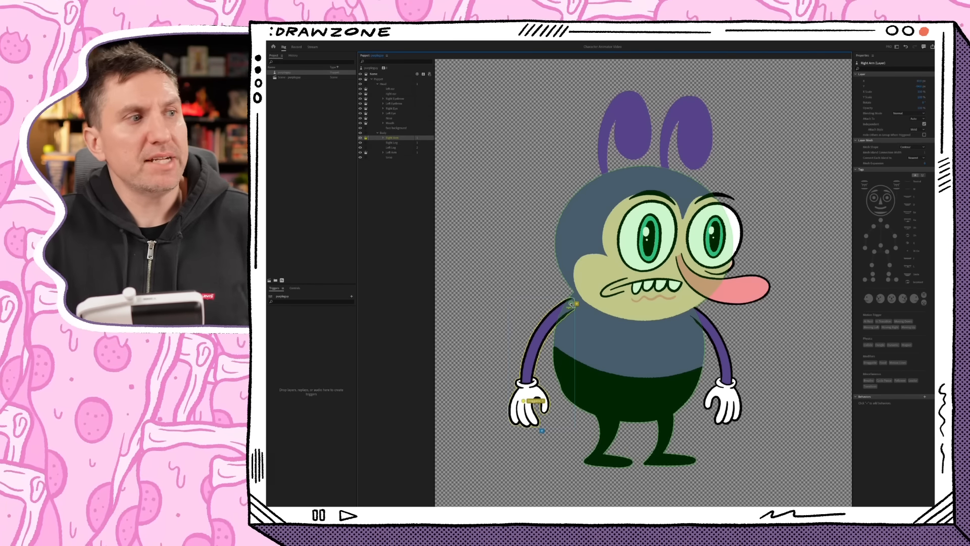
left_click_drag(571, 304, 571, 303)
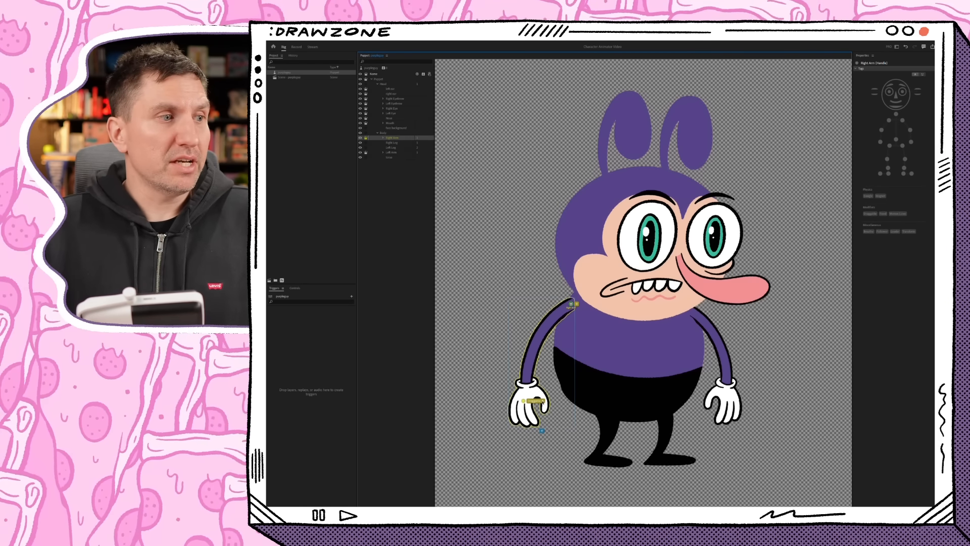
left_click(783, 411)
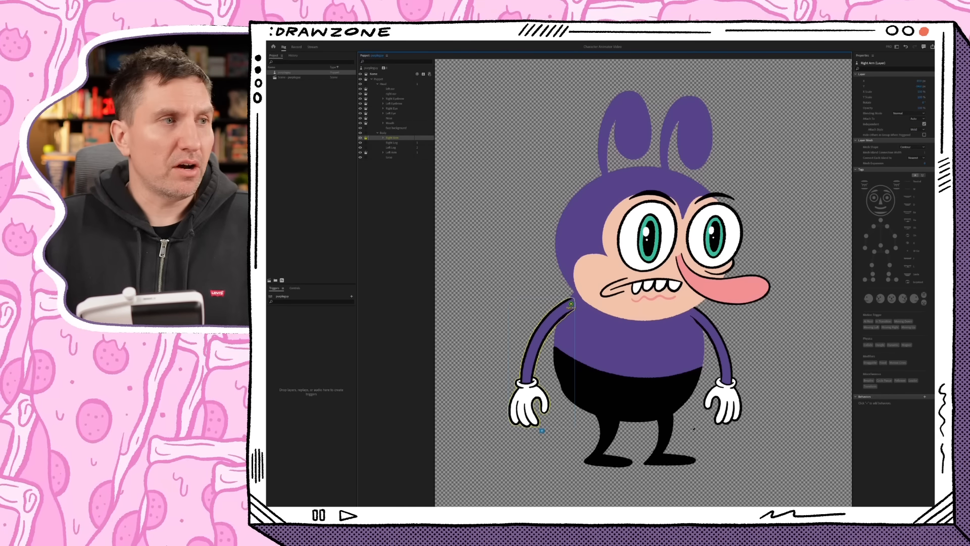
- Check the Draggable handles on the right and left hands and test moving the arm in the Record workspace
mouse_move(663, 502)
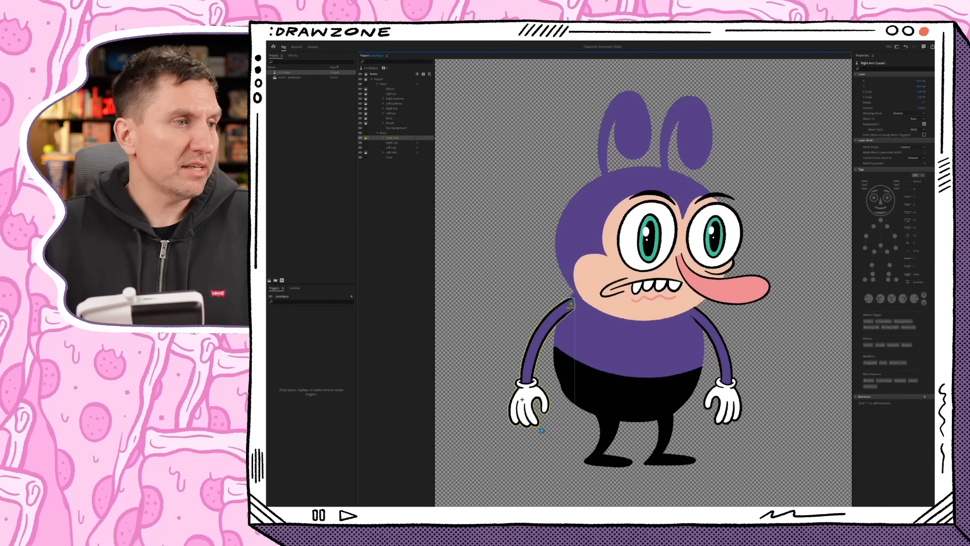
left_click(522, 399)
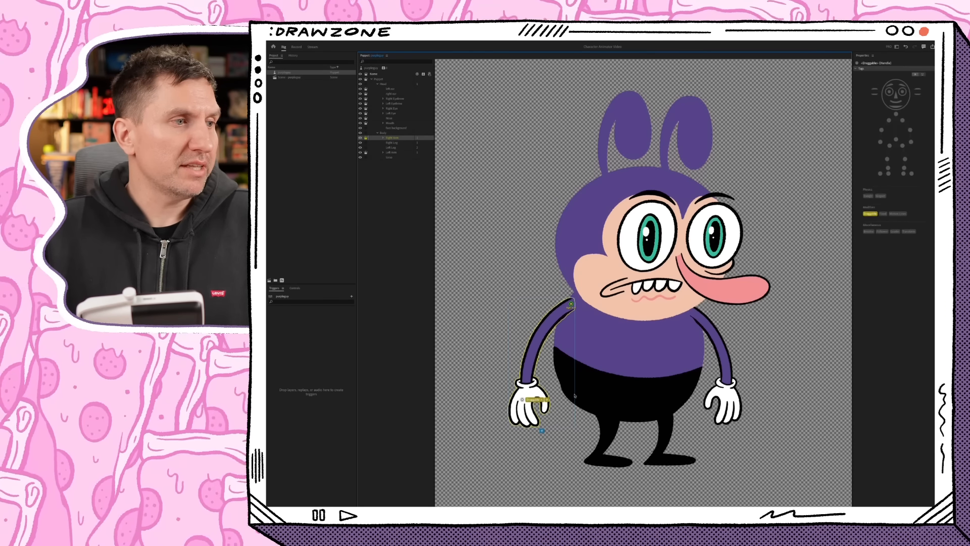
left_click(397, 152)
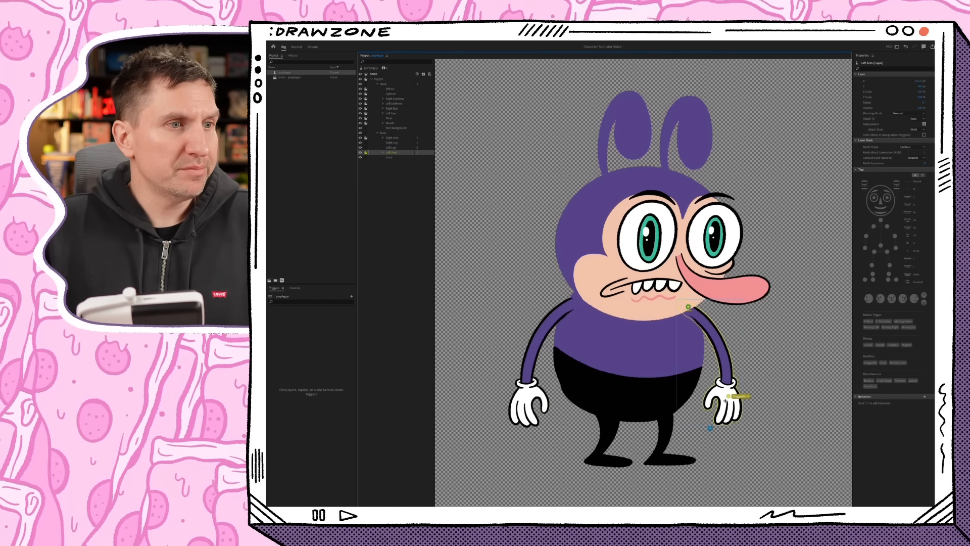
left_click(728, 396)
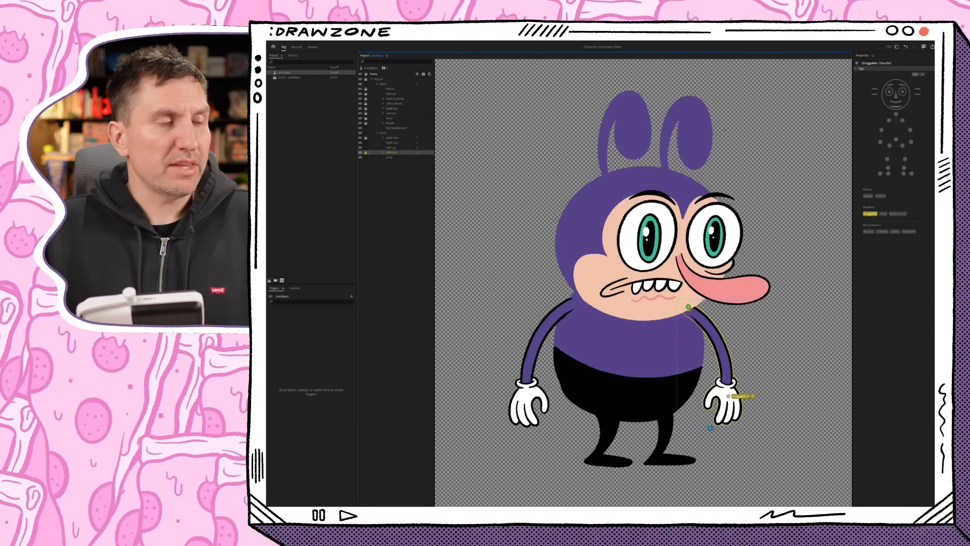
left_click(296, 47)
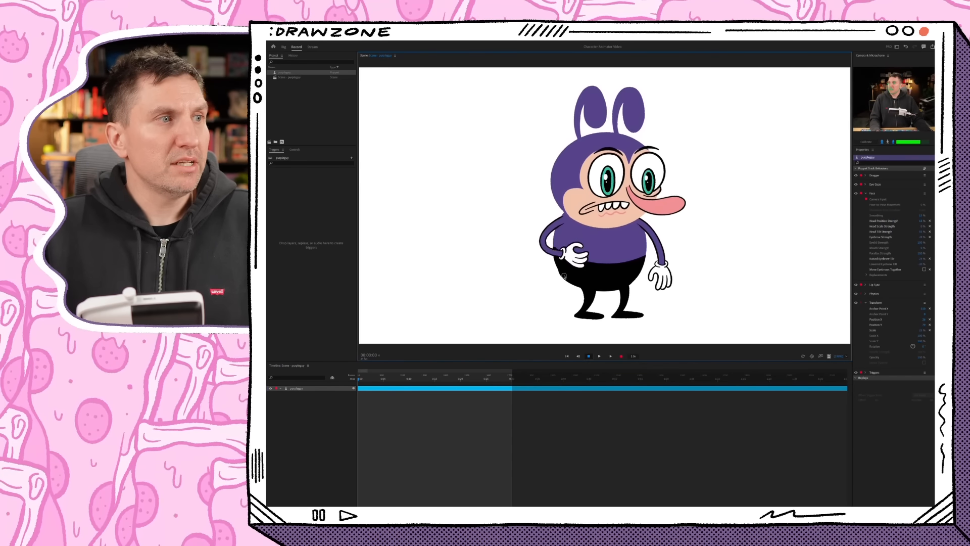
- Test moving both arms of the puppet in the Record workspace by their hands
left_click_drag(556, 271, 919, 252)
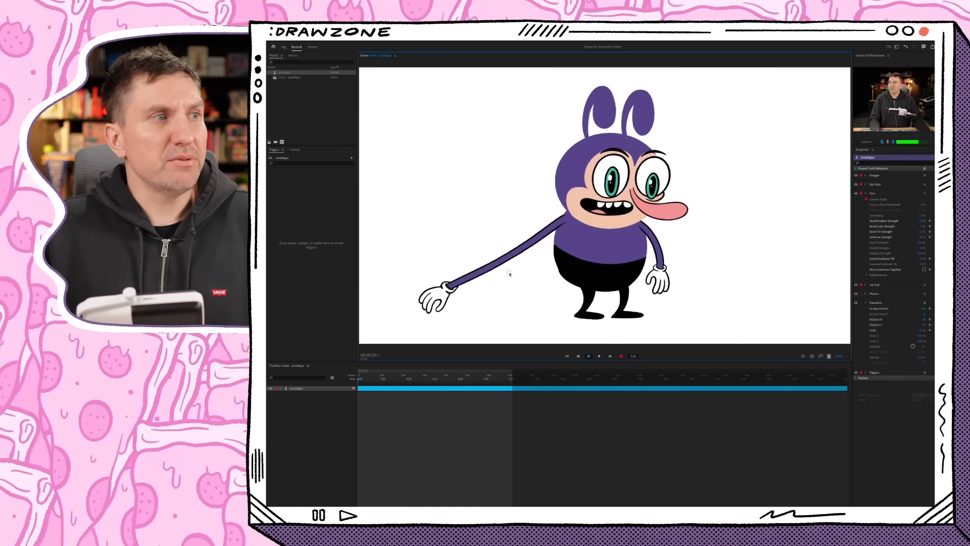
left_click_drag(526, 269, 477, 270)
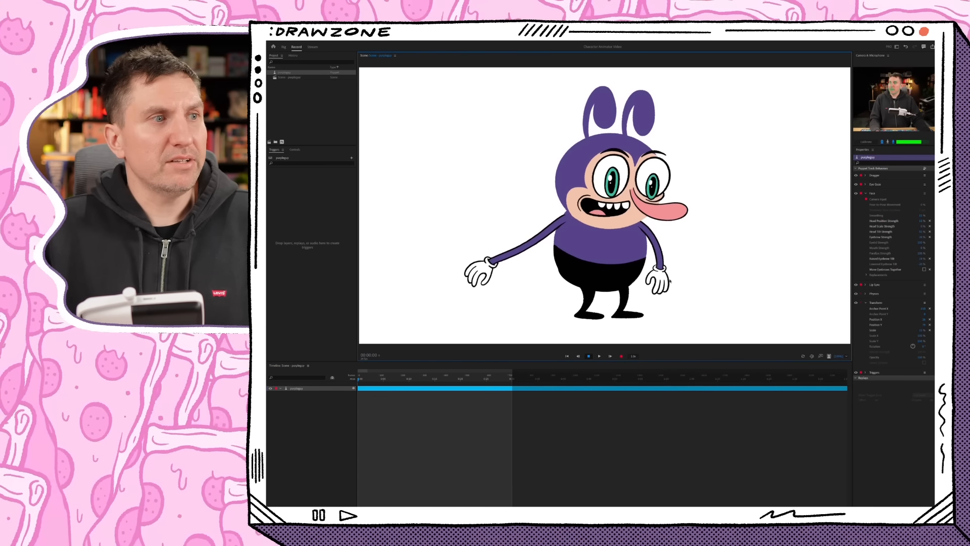
left_click_drag(661, 284, 782, 265)
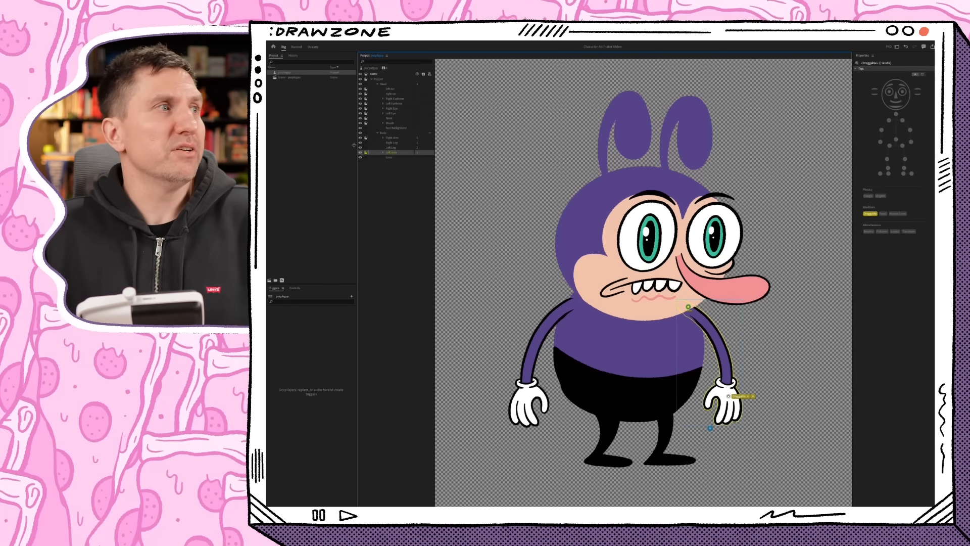
- Back in the Rig workspace, add the Limb IK behavior to the whole puppet
left_click(446, 134)
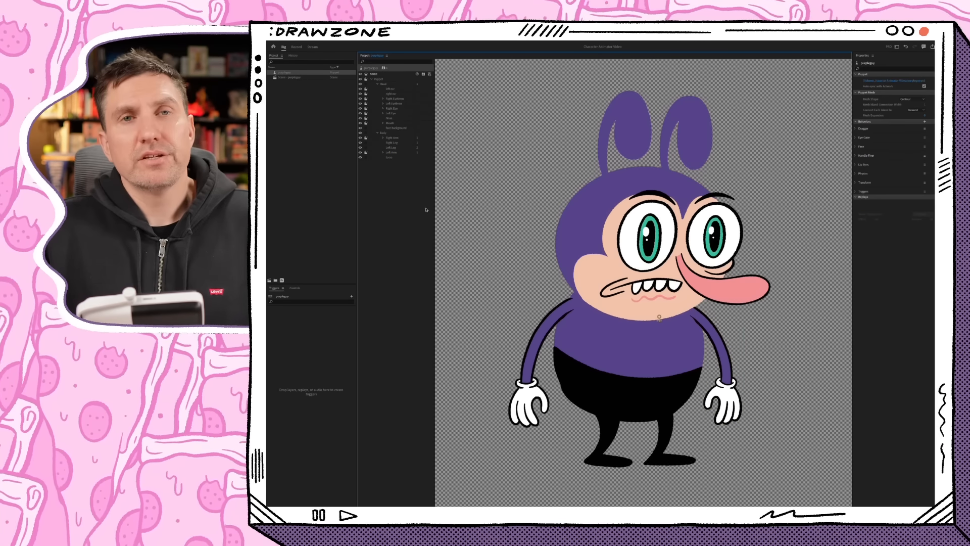
left_click(388, 68)
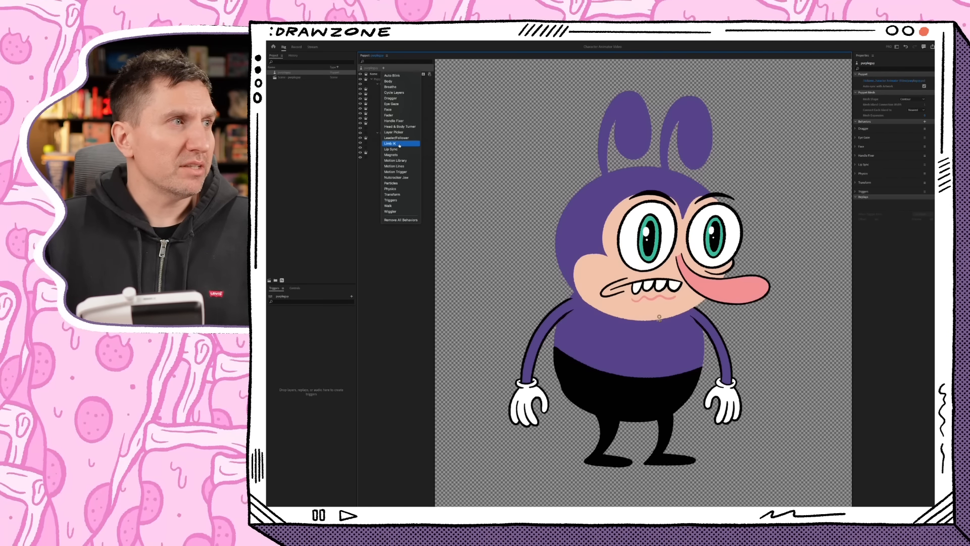
left_click(398, 143)
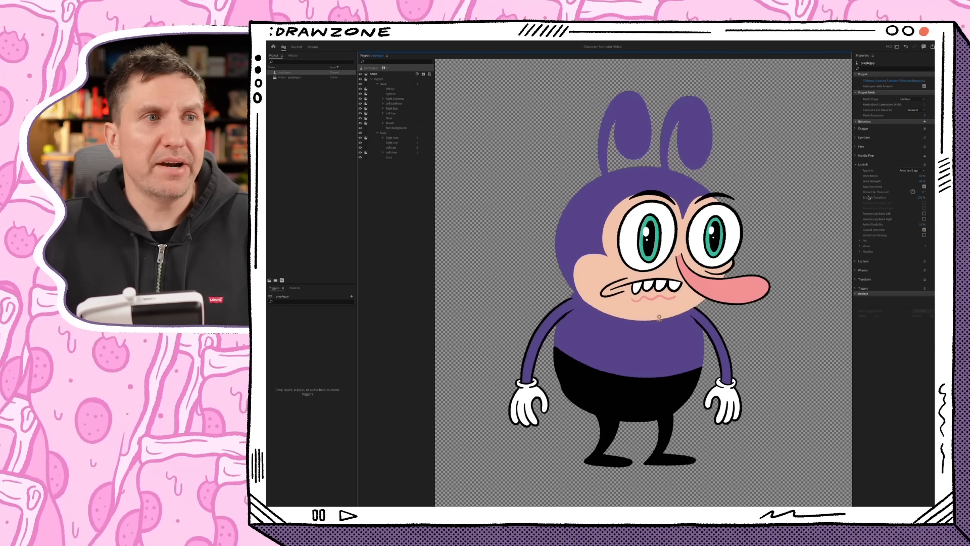
- On the Right Arm layer, add a handle at the hand tagged Right Wrist and one mid-arm tagged Right Elbow
left_click(393, 137)
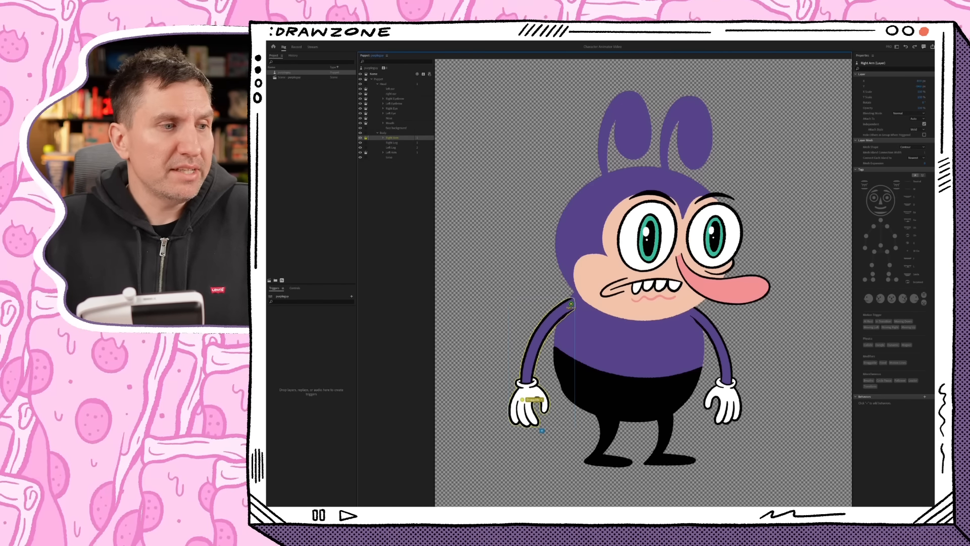
left_click(524, 397)
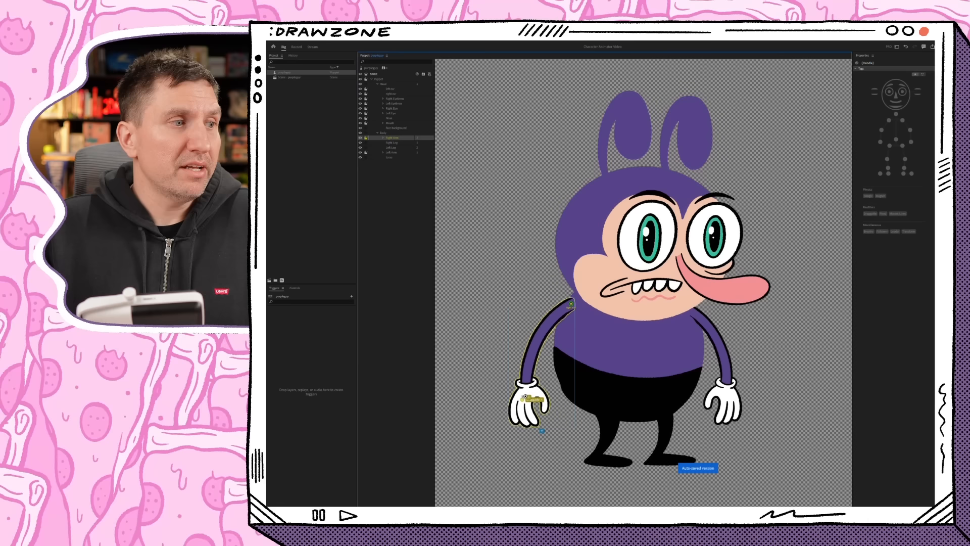
left_click(880, 142)
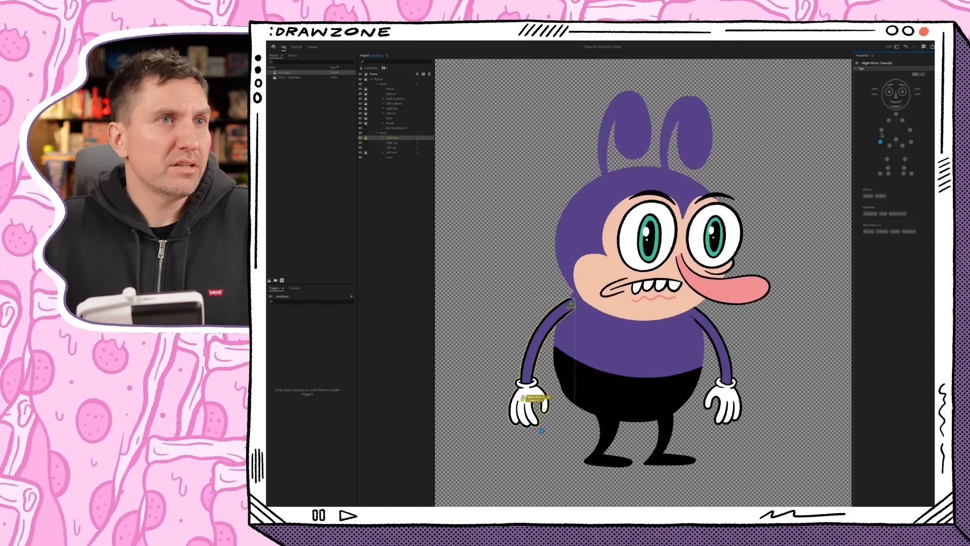
- On the Left Arm layer, add a handle at the hand tagged Left Wrist and one mid-arm tagged Left Elbow
left_click(391, 153)
left_click(728, 394)
left_click(911, 142)
left_click(720, 347)
left_click(910, 130)
- Add Right Shoulder and Left Shoulder handles to the Body group and test moving both arms in the Record workspace
left_click(391, 134)
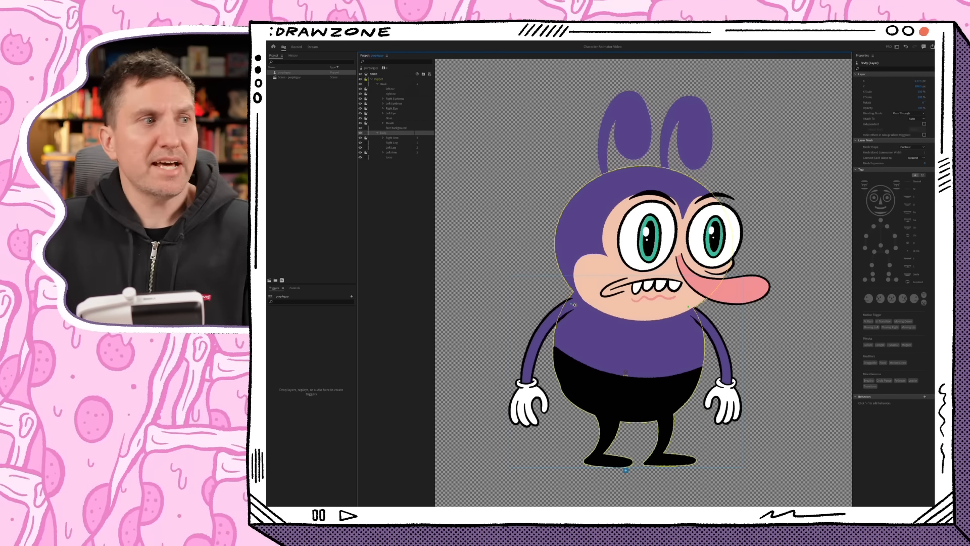
left_click(296, 47)
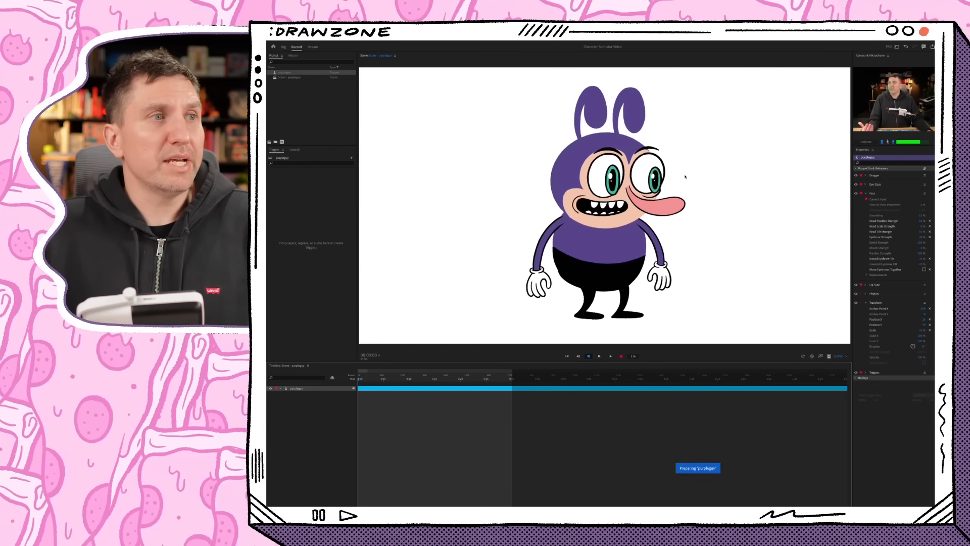
mouse_move(534, 282)
left_mouse_down()
mouse_move(602, 246)
mouse_move(506, 265)
mouse_move(486, 184)
mouse_move(412, 256)
mouse_move(628, 260)
mouse_move(634, 251)
mouse_move(532, 255)
mouse_move(549, 261)
mouse_move(546, 272)
left_mouse_up()
left_click_drag(660, 278, 692, 271)
left_click_drag(562, 275, 477, 286)
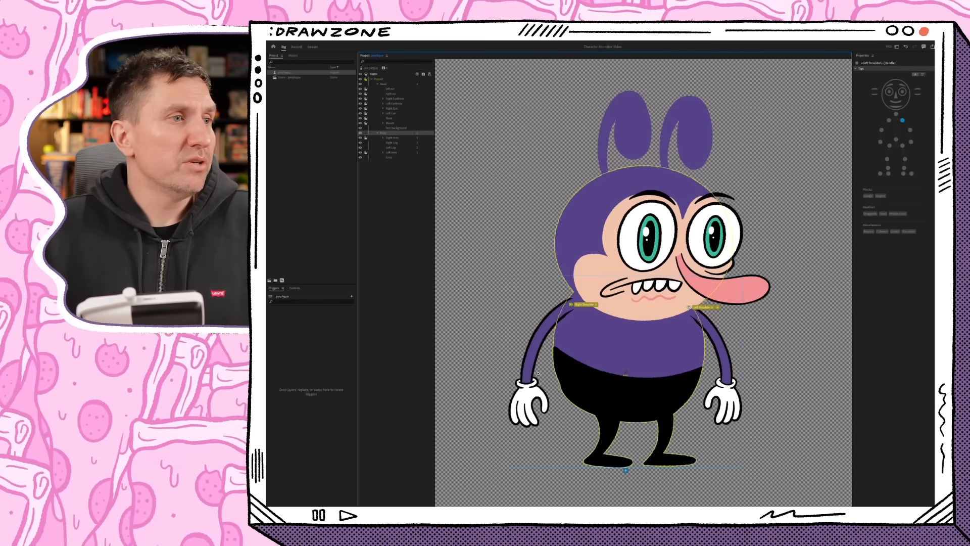
- Draw sticks along the Right Arm layer above and below the elbow and test the arm's bending in the Record workspace
left_click(399, 138)
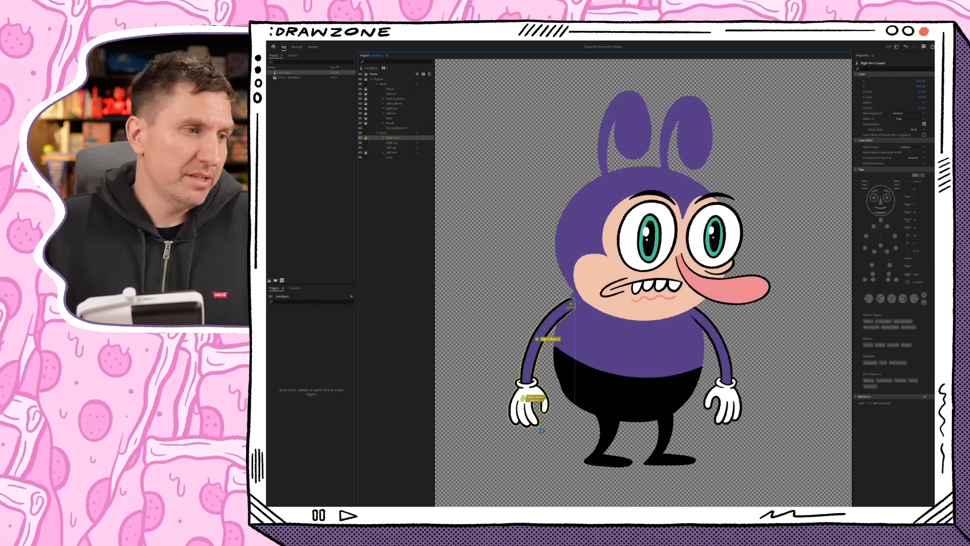
mouse_move(567, 306)
left_mouse_down()
mouse_move(541, 333)
mouse_move(526, 382)
left_mouse_up()
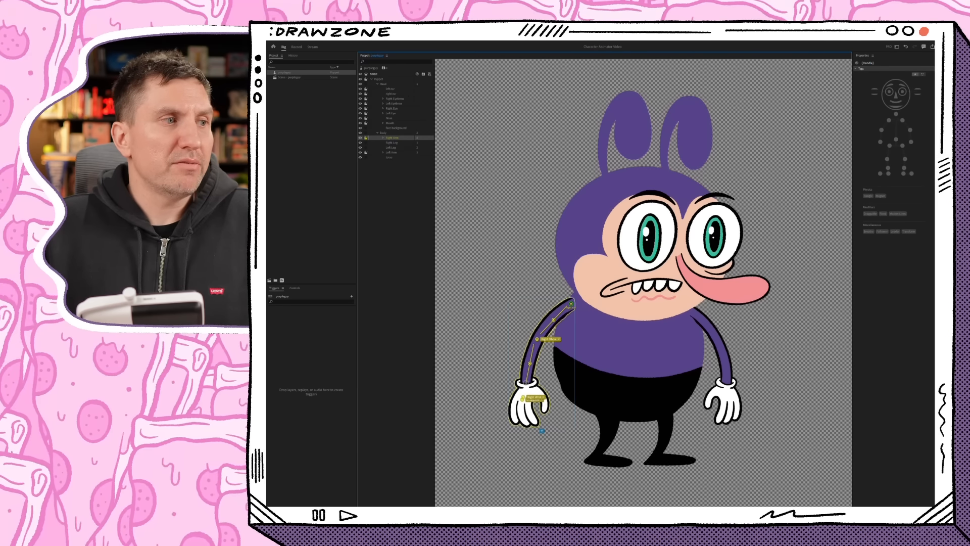
left_click(297, 47)
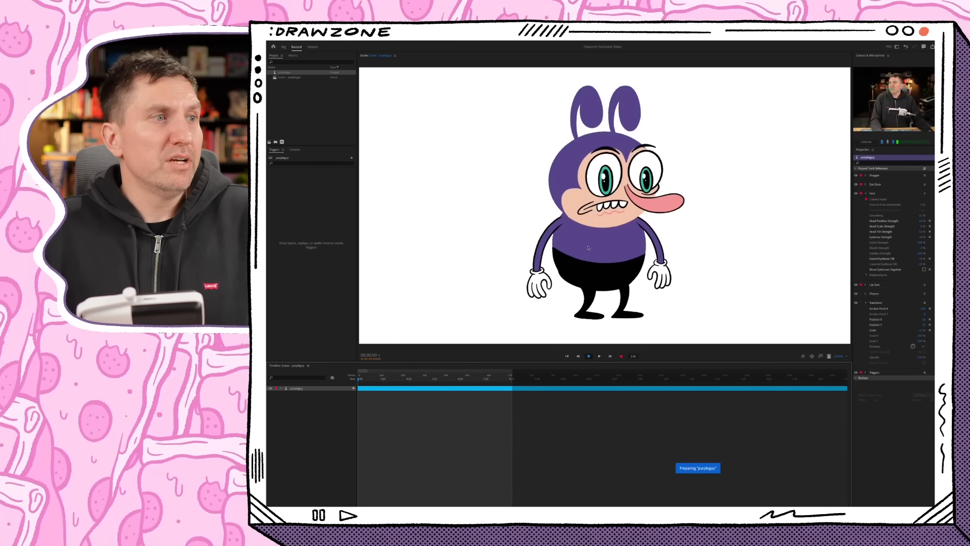
left_click_drag(549, 286, 578, 292)
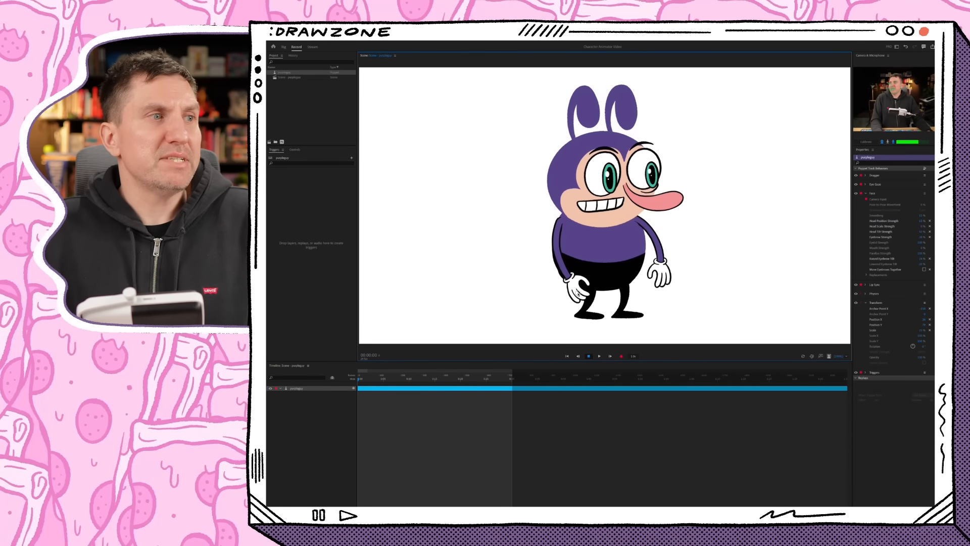
- Review the Right Arm layer's properties in the Rig workspace and retest the arm's bending in the Record workspace
left_click(283, 47)
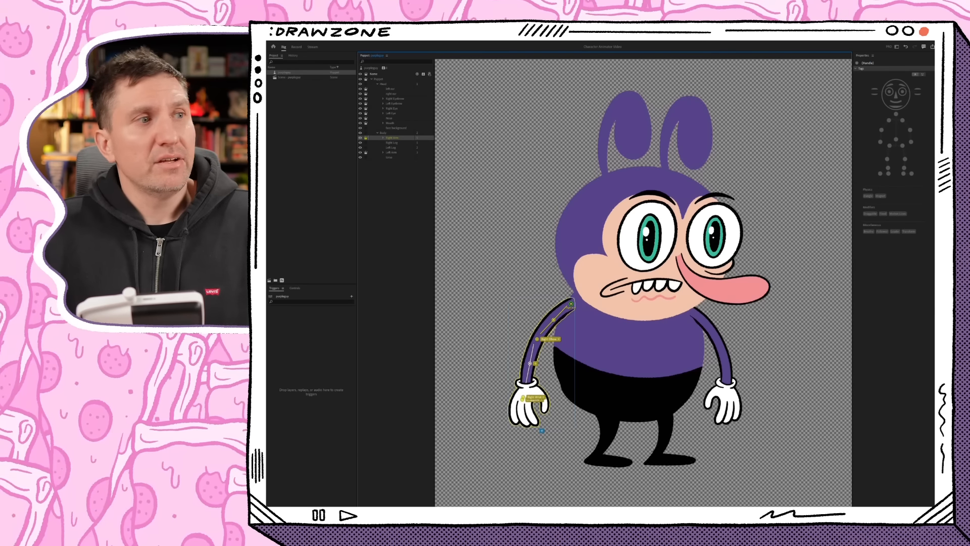
left_click(392, 138)
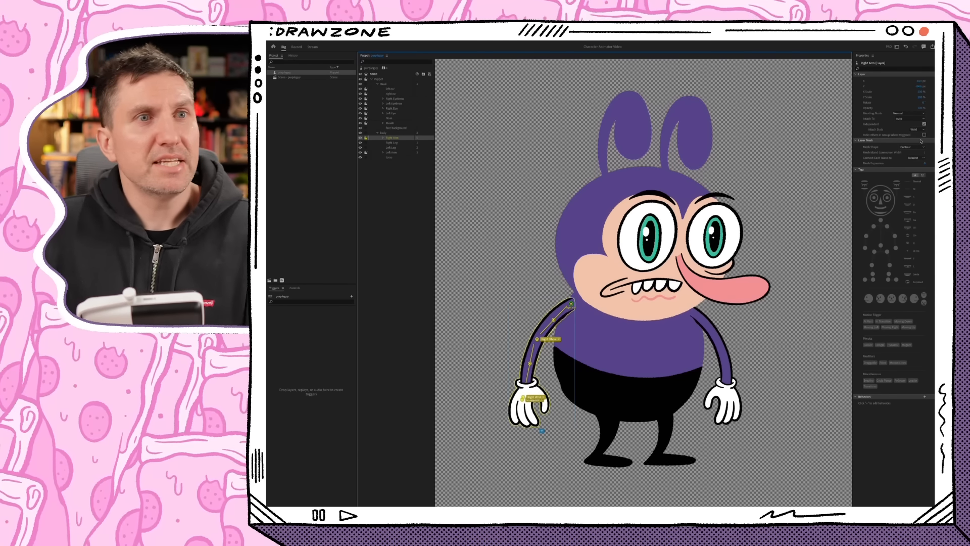
left_click(296, 46)
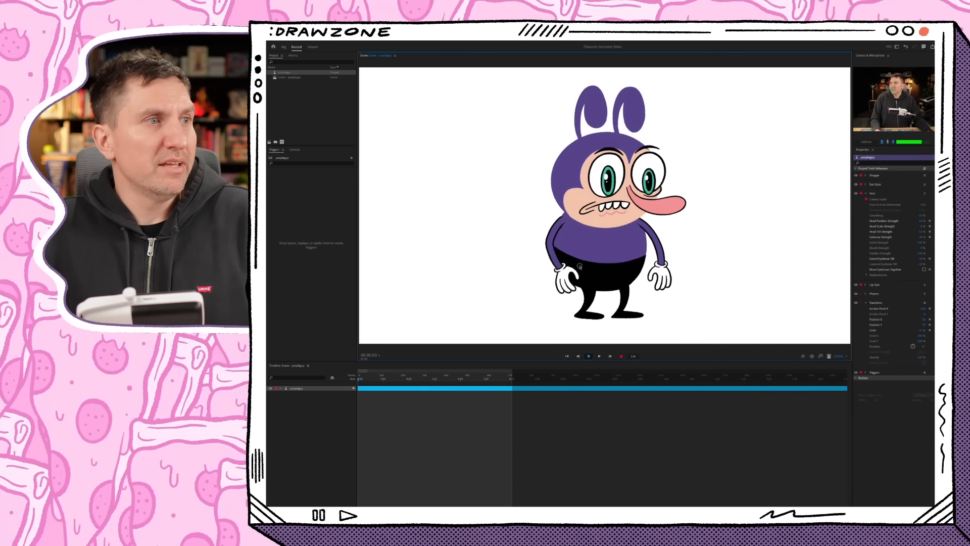
left_click_drag(579, 266, 597, 256)
left_click_drag(567, 265, 597, 251)
- In the Rig workspace, place Dangle handles on the drooping tips of the left and right ears
left_click(283, 47)
left_click(390, 89)
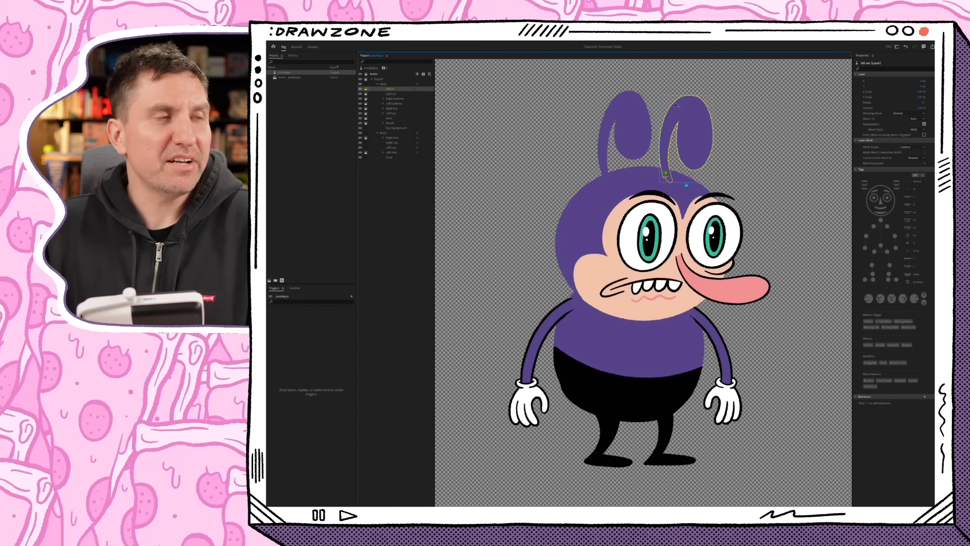
left_click(697, 149)
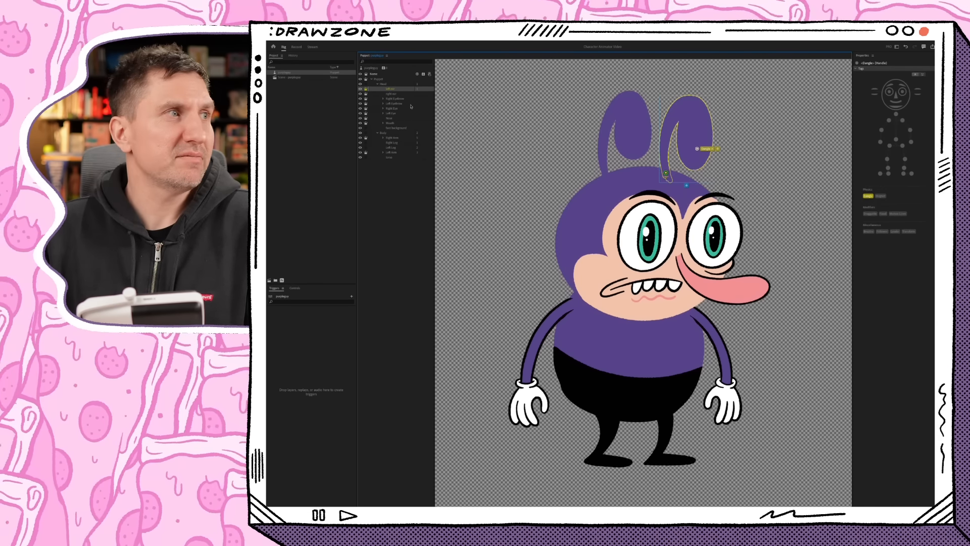
- Test the dangling ears in the Record workspace and lower the Physics behavior's Gravity Strength
left_click(296, 46)
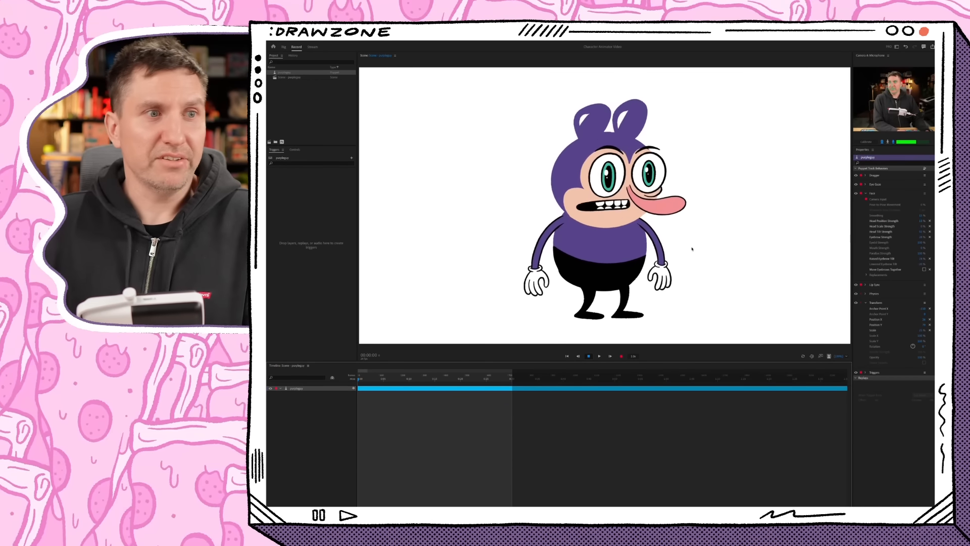
left_click(865, 294)
left_click_drag(923, 300, 914, 299)
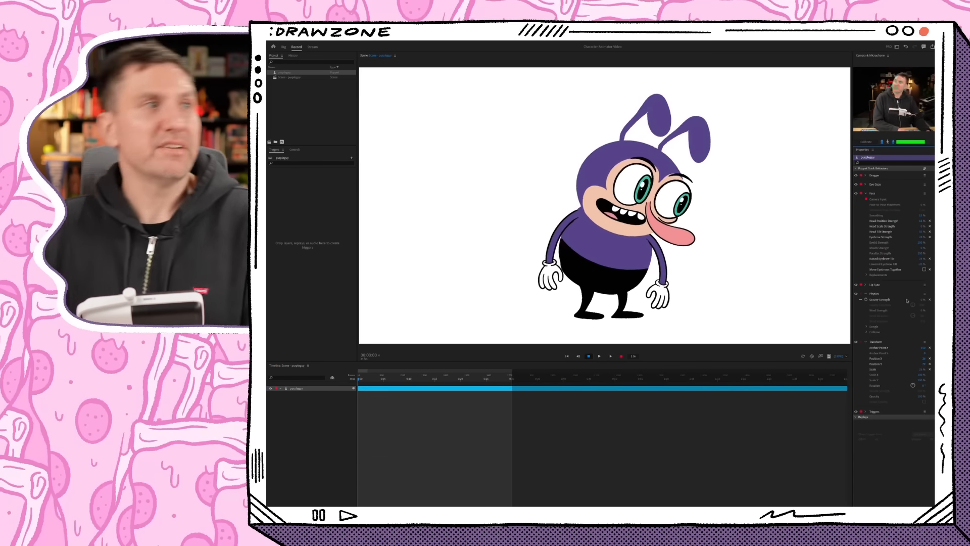